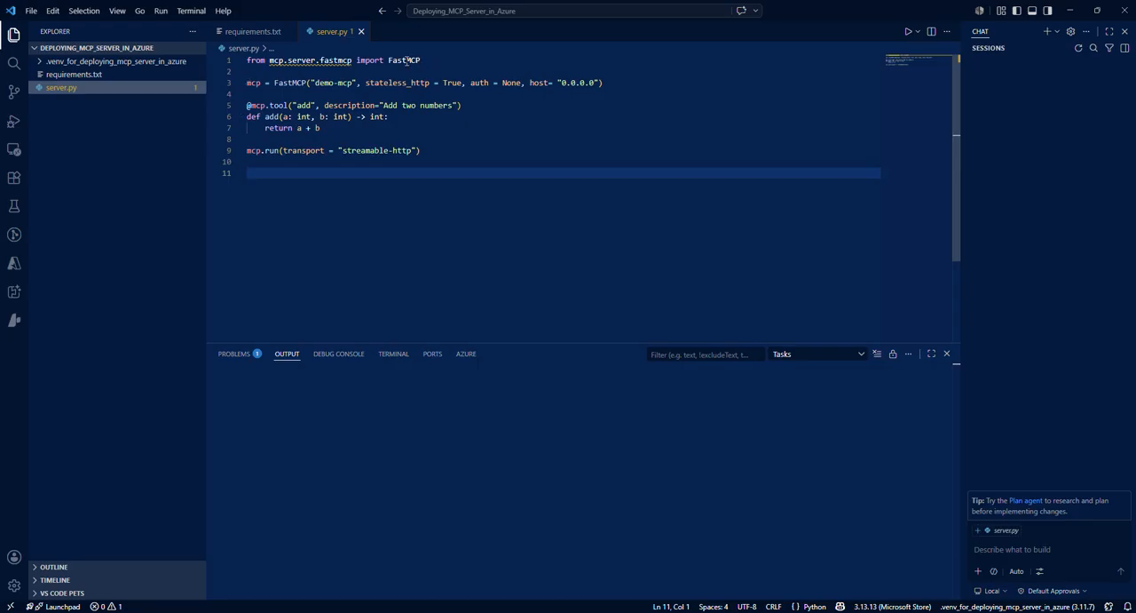
Step: Review the FastMCP import, the server settings and the add tool definition in server.py
{"action": "double_click", "coordinate": [407, 60]}
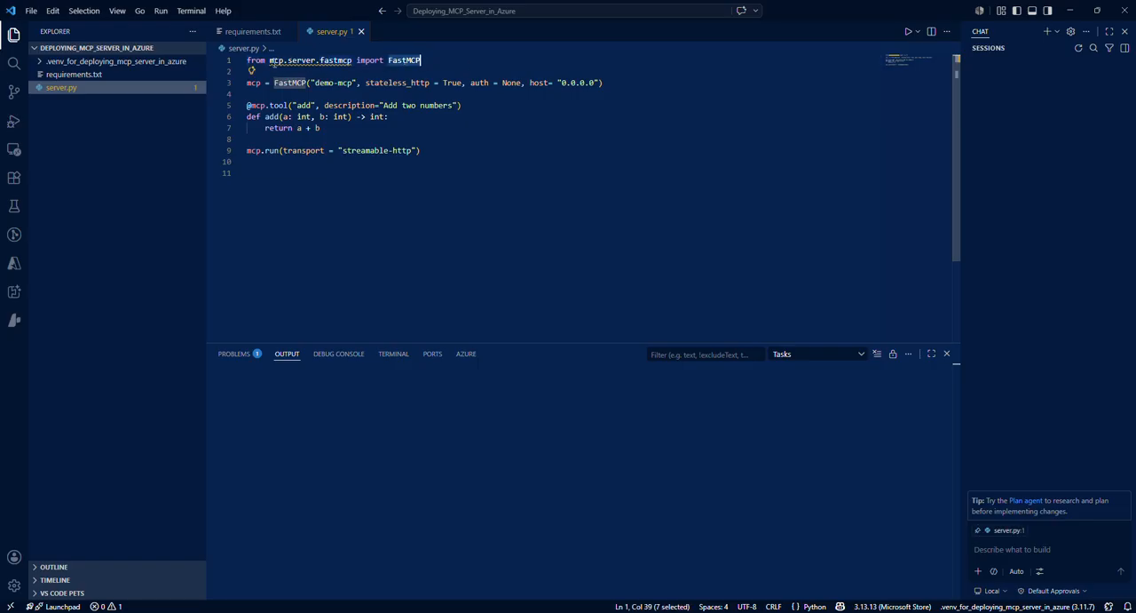
{"action": "double_click", "coordinate": [277, 60]}
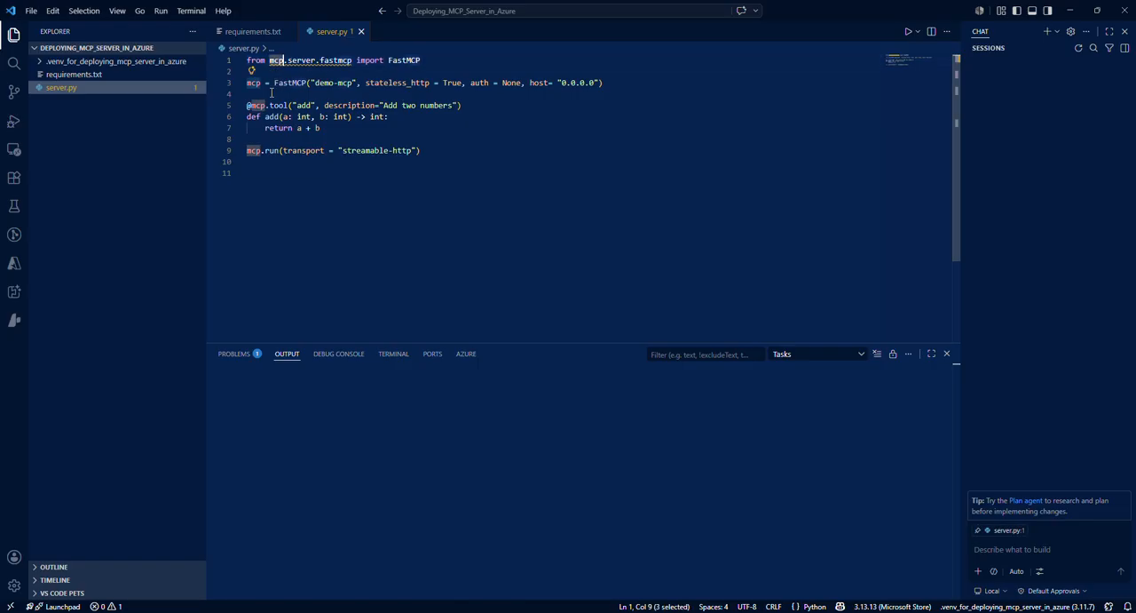
{"action": "left_click", "coordinate": [256, 93]}
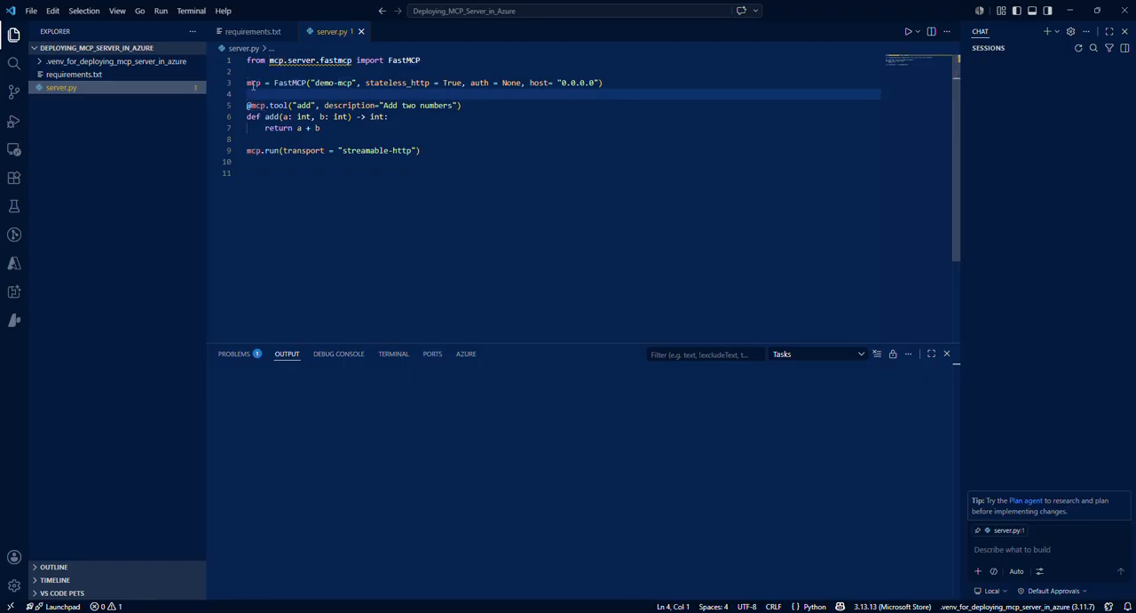
{"action": "double_click", "coordinate": [327, 82]}
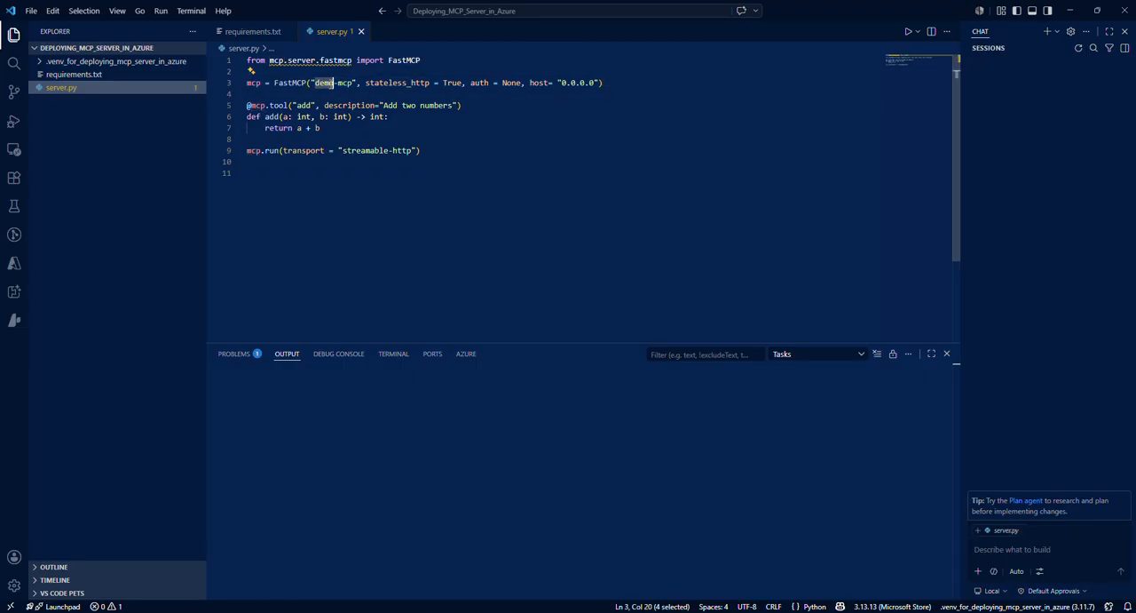
{"action": "left_click", "coordinate": [434, 91]}
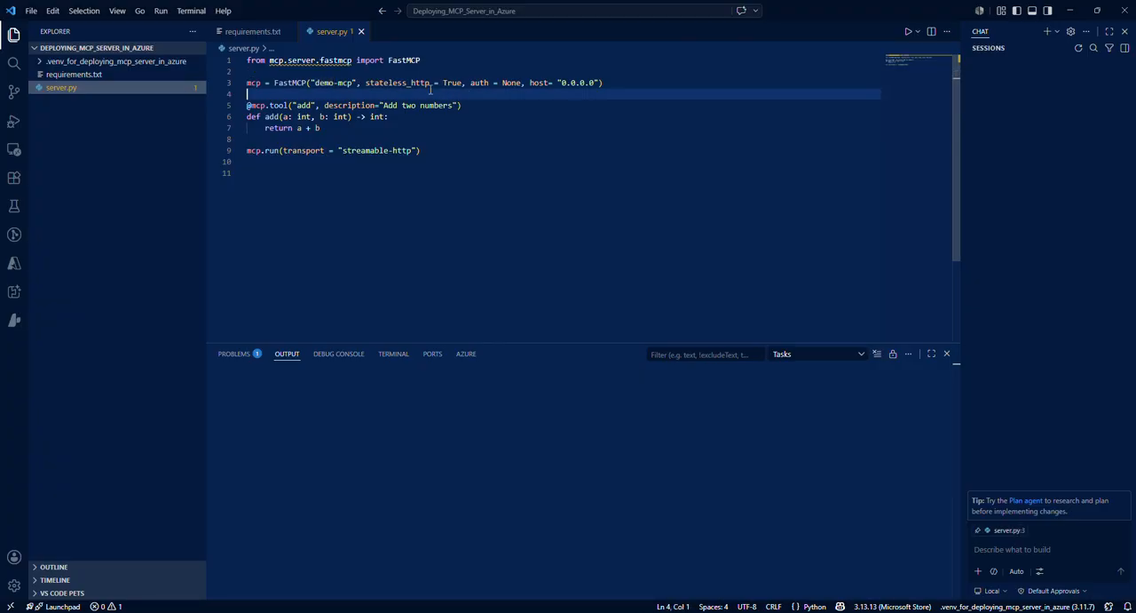
{"action": "left_click", "coordinate": [485, 106]}
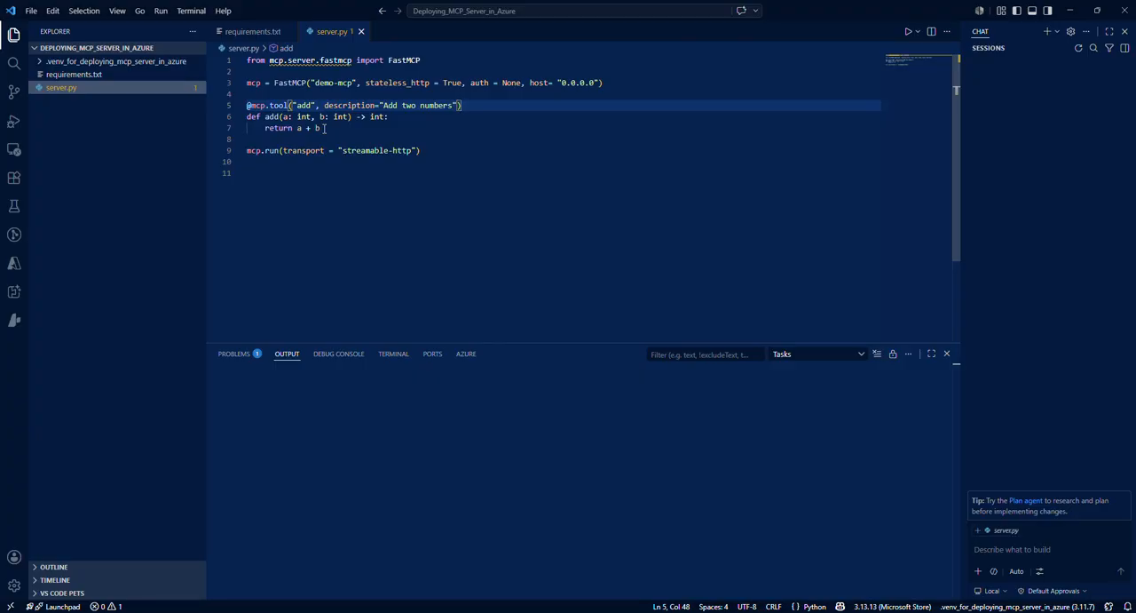
Step: Switch to the Azure portal in Chrome and start creating a resource in the rg-mcp resource group, dismissing the private offers notice
{"action": "left_click", "coordinate": [663, 612]}
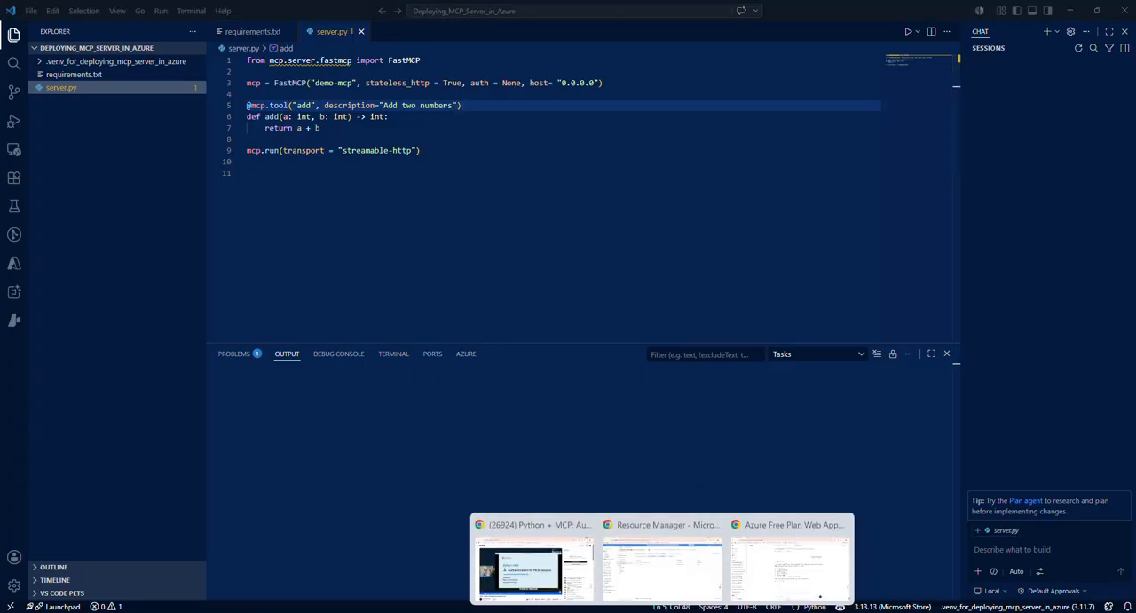
{"action": "left_click", "coordinate": [627, 577]}
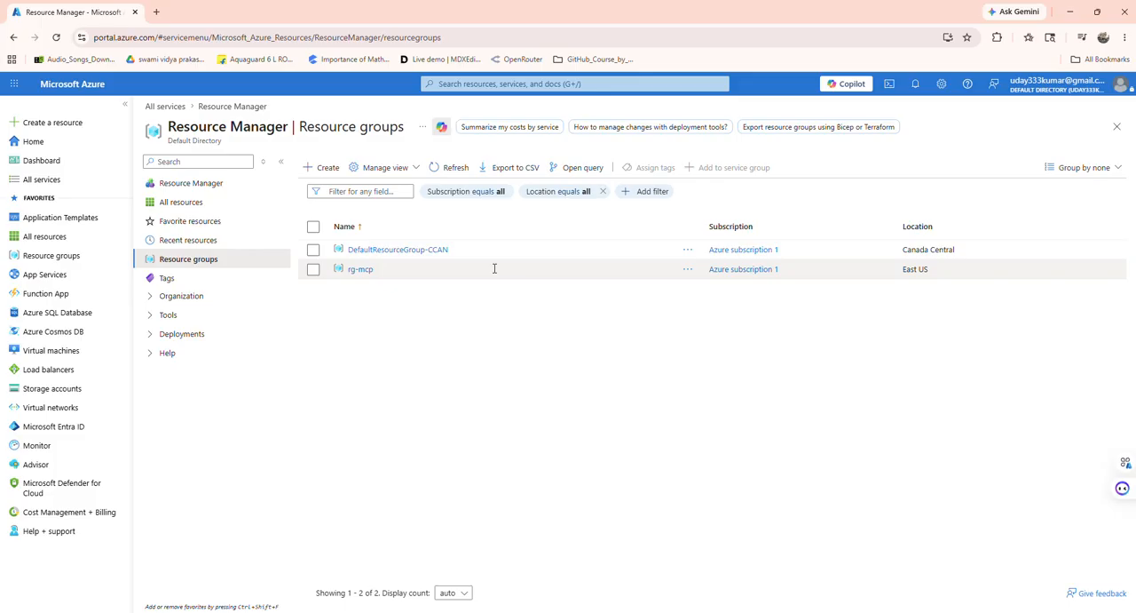
{"action": "left_click", "coordinate": [362, 273]}
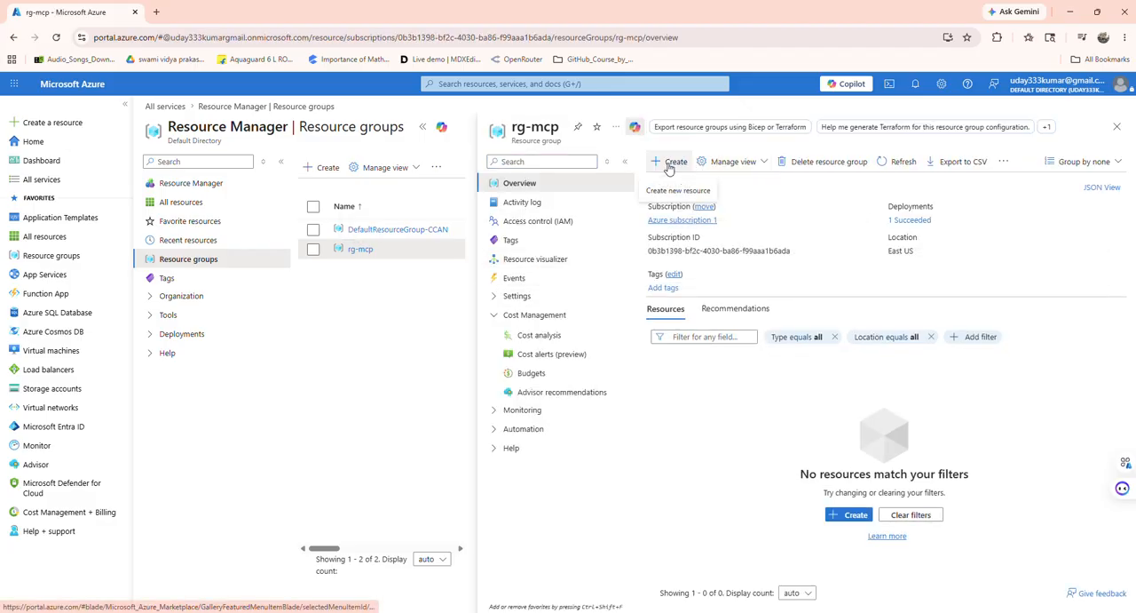
{"action": "left_click", "coordinate": [669, 162]}
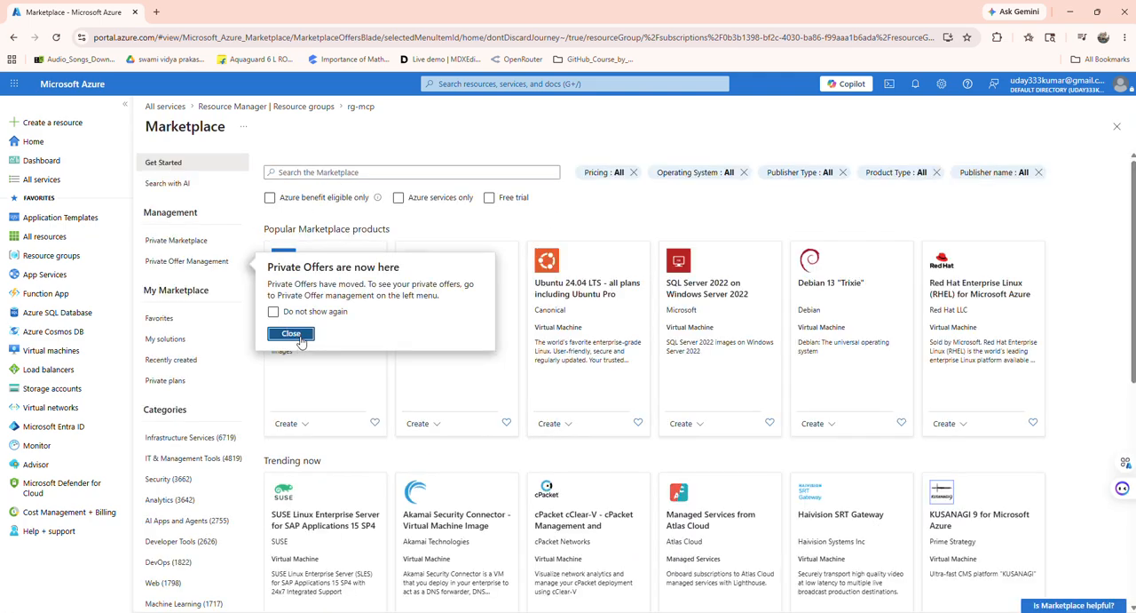
{"action": "left_click", "coordinate": [292, 333]}
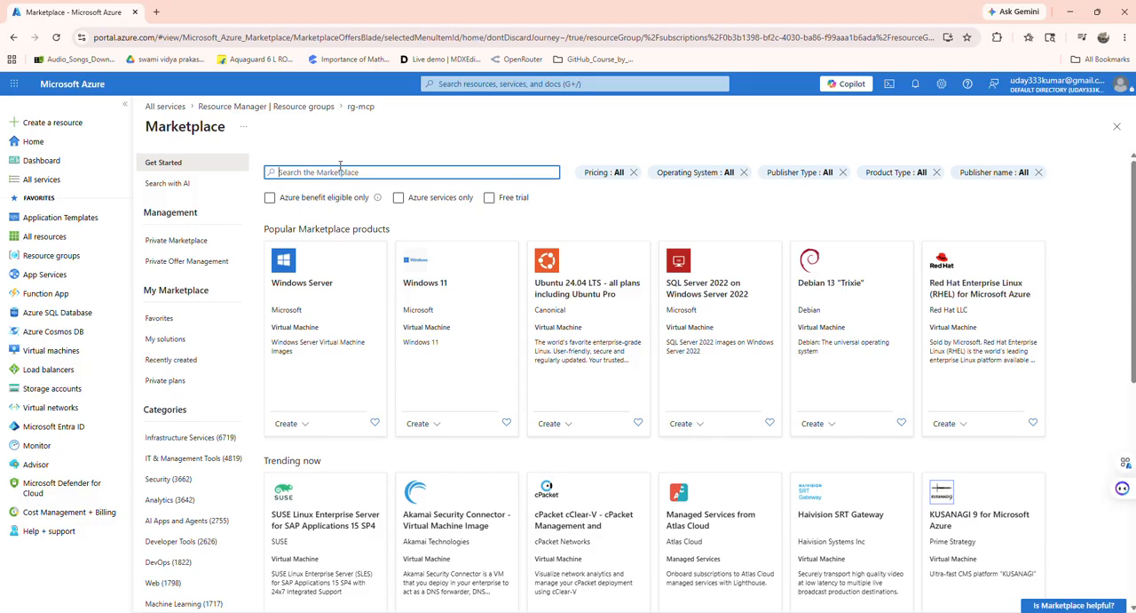
Step: Search the Marketplace for "web app" and start creating Microsoft's Web App with the Web App plan
{"action": "type", "text": "web app"}
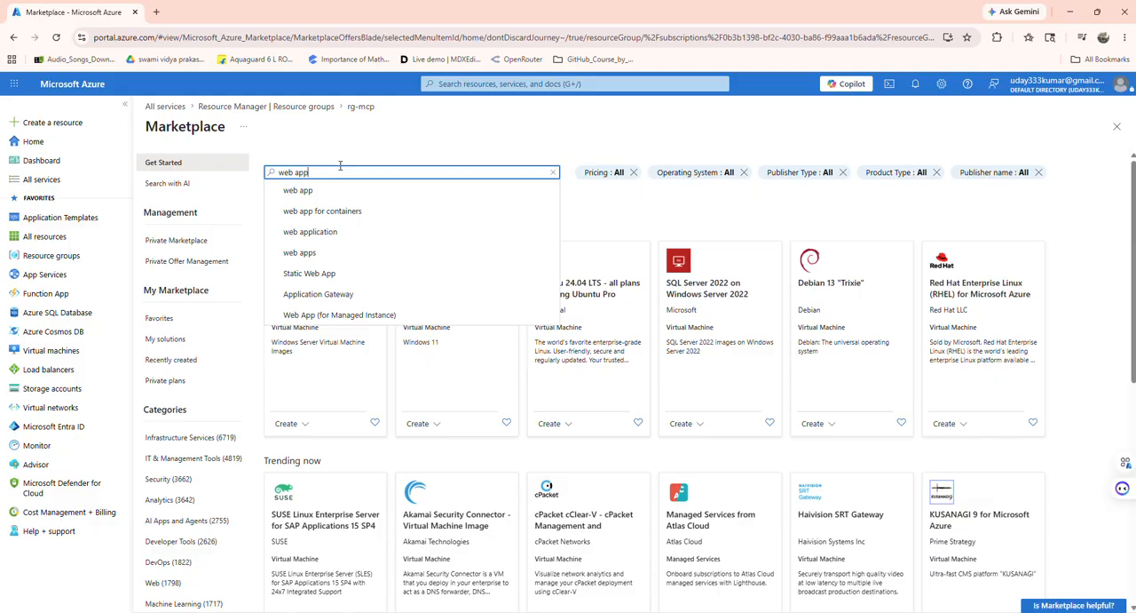
{"action": "key", "text": "Return"}
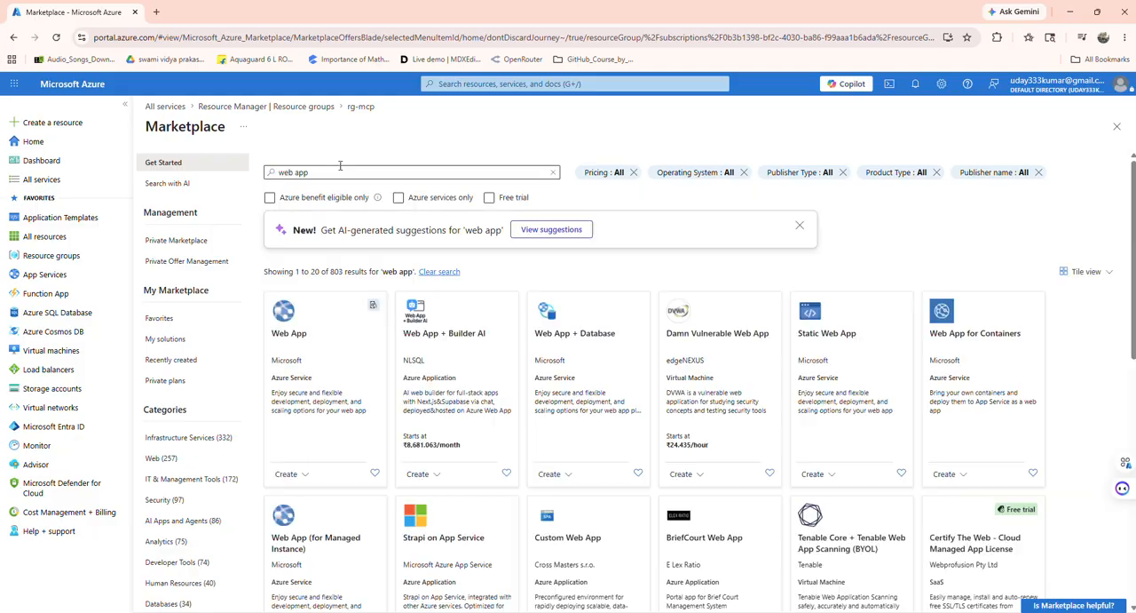
{"action": "left_click", "coordinate": [321, 338]}
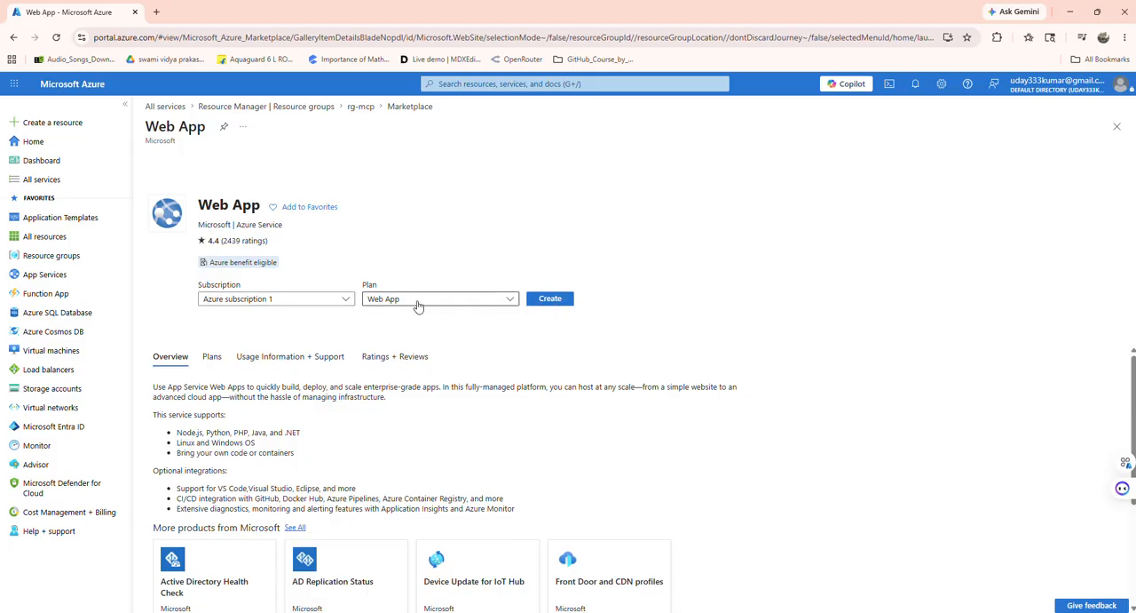
{"action": "left_click", "coordinate": [551, 299]}
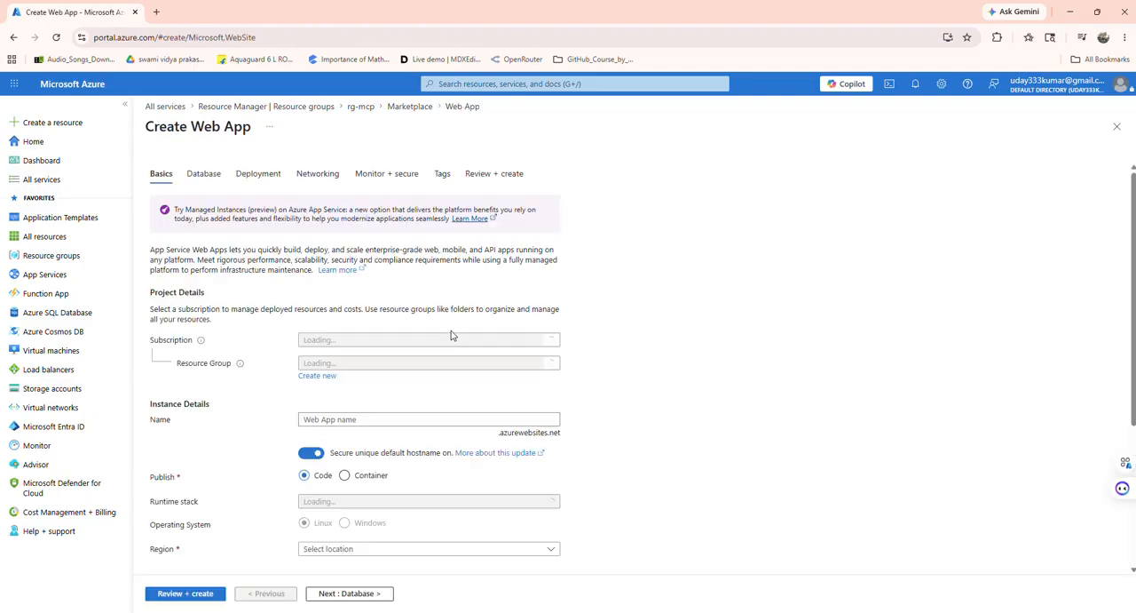
Step: Name the new web app mymcpdemoapp in its instance details
{"action": "scroll", "coordinate": [373, 371], "scroll_direction": "down", "scroll_amount": 1}
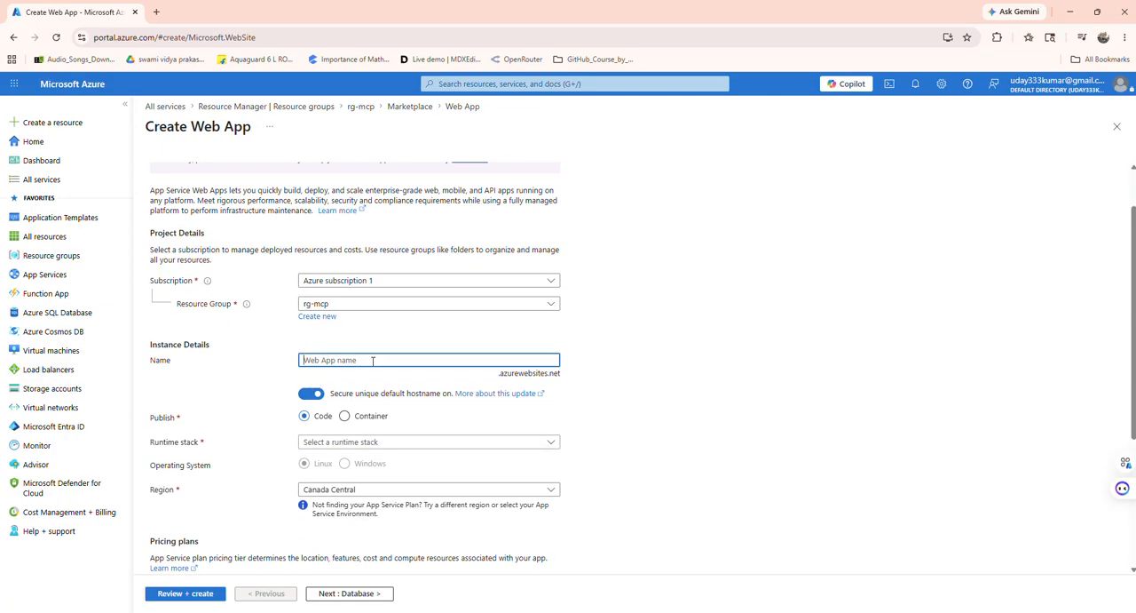
{"action": "type", "text": "m"}
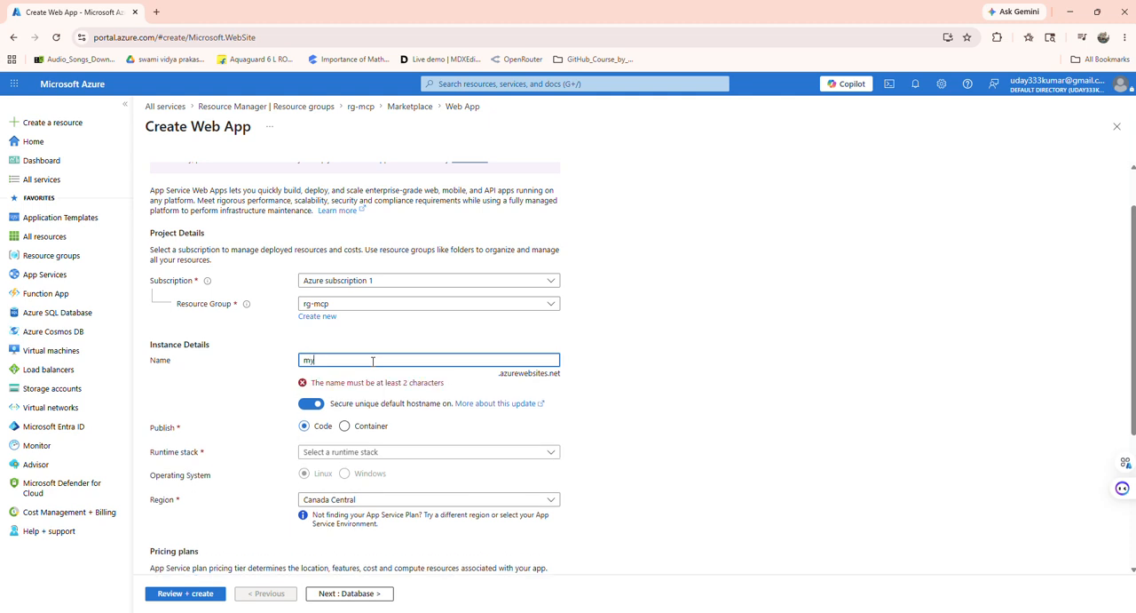
{"action": "type", "text": "ymcpde"}
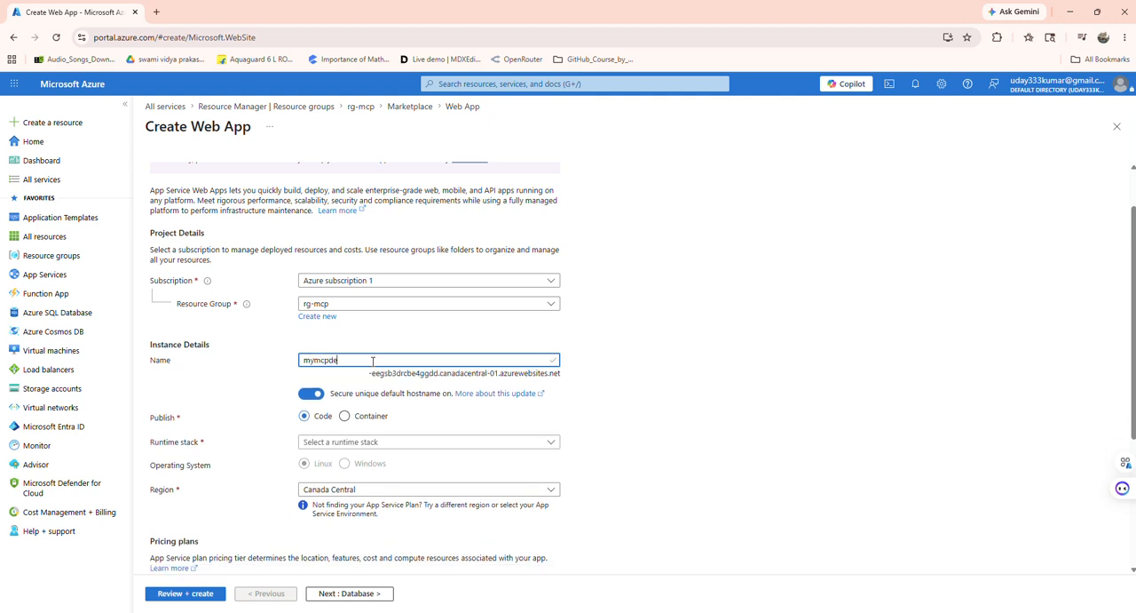
{"action": "type", "text": "moapp"}
Step: Set the web app's runtime stack to Python 3.14 and its region to Central US
{"action": "scroll", "coordinate": [683, 391], "scroll_direction": "down", "scroll_amount": 2}
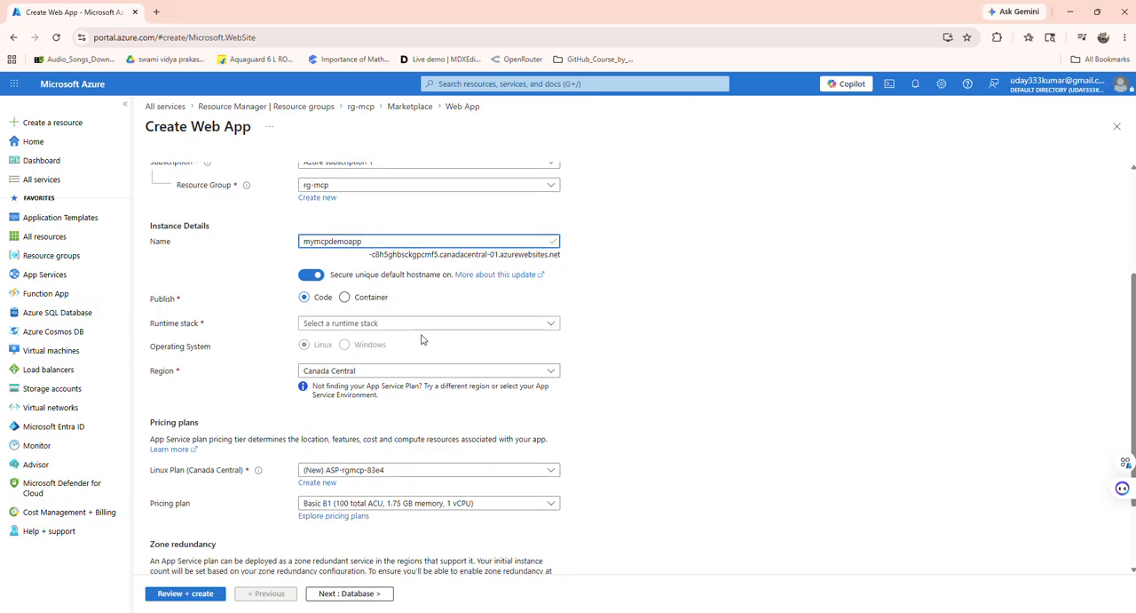
{"action": "left_click", "coordinate": [423, 325]}
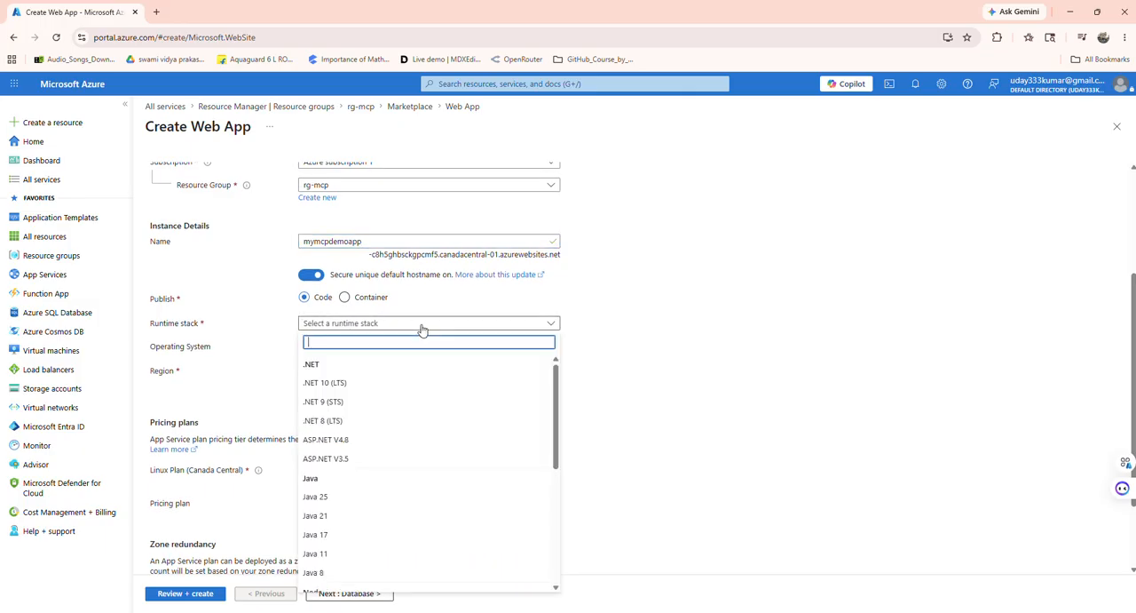
{"action": "scroll", "coordinate": [390, 449], "scroll_direction": "down", "scroll_amount": 10}
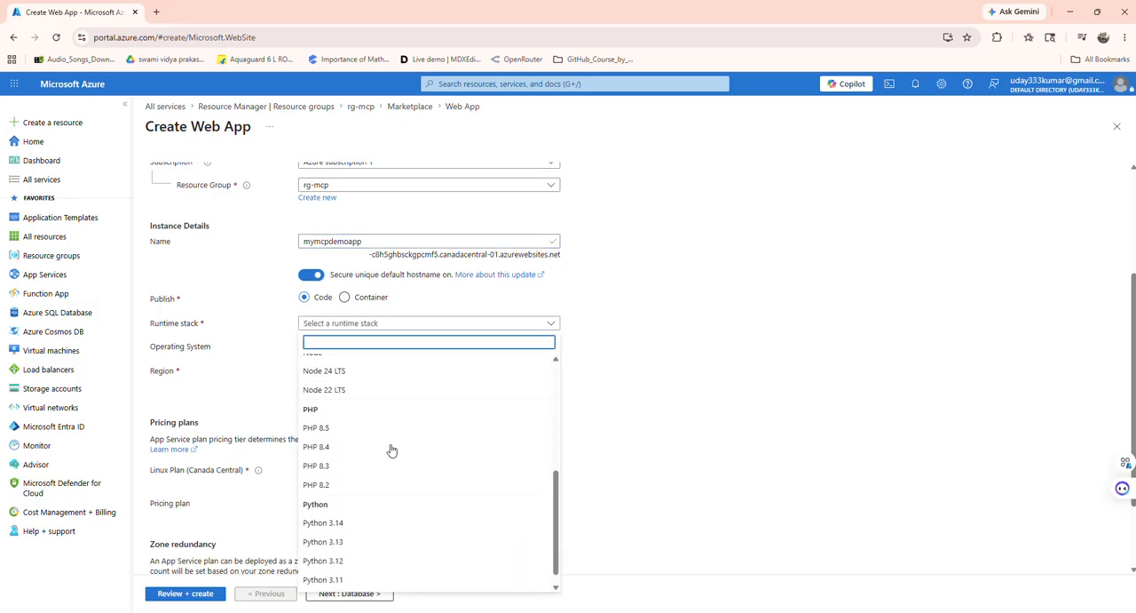
{"action": "left_click", "coordinate": [353, 506]}
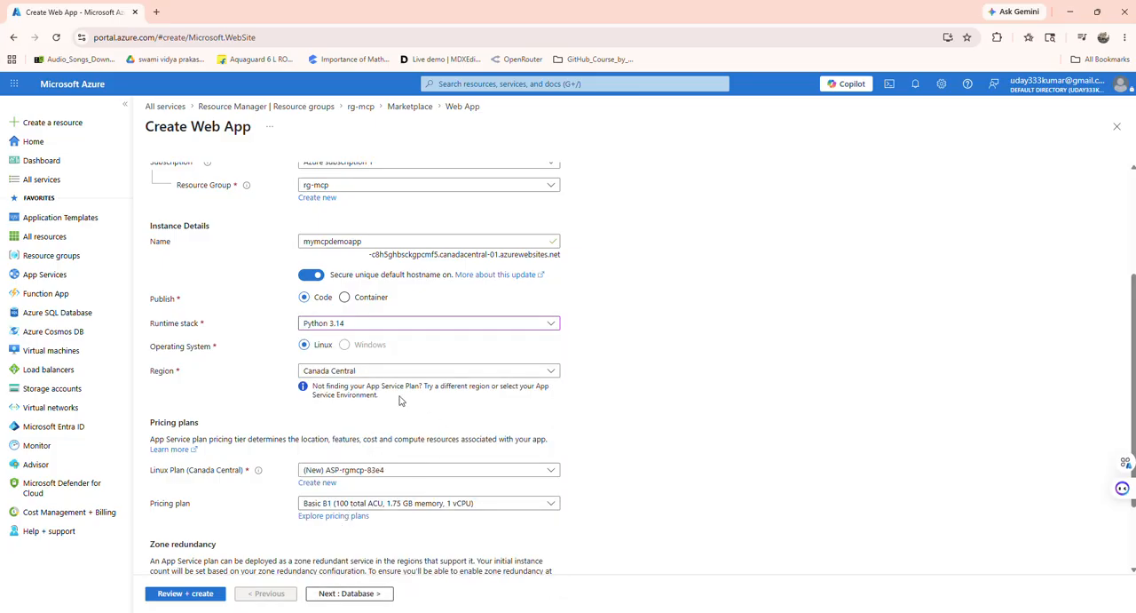
{"action": "scroll", "coordinate": [401, 370], "scroll_direction": "down", "scroll_amount": 1}
{"action": "left_click", "coordinate": [402, 312]}
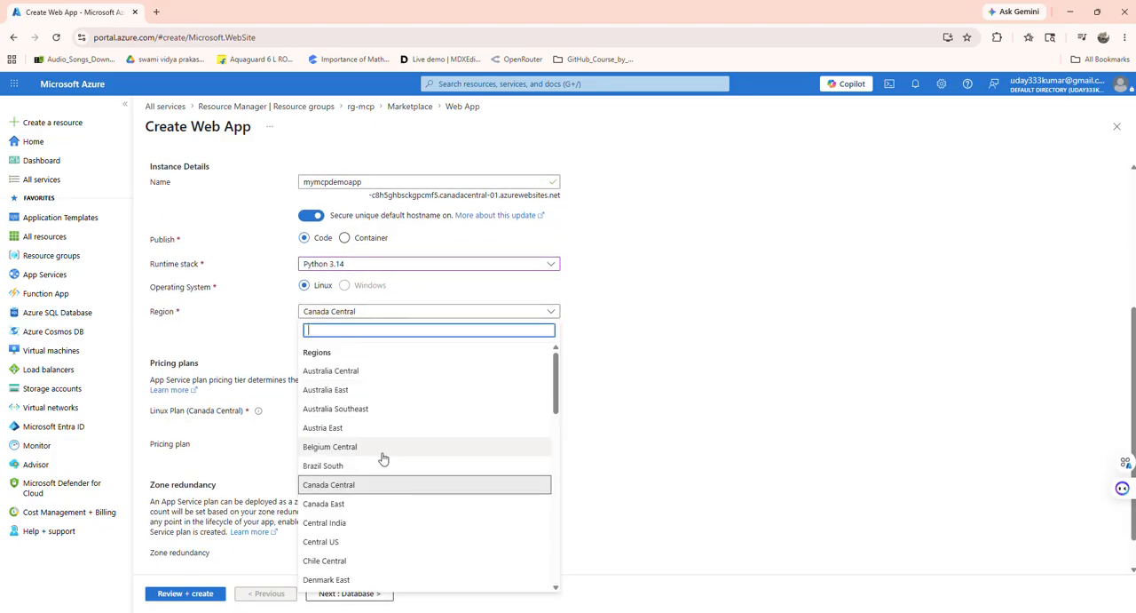
{"action": "scroll", "coordinate": [380, 457], "scroll_direction": "down", "scroll_amount": 3}
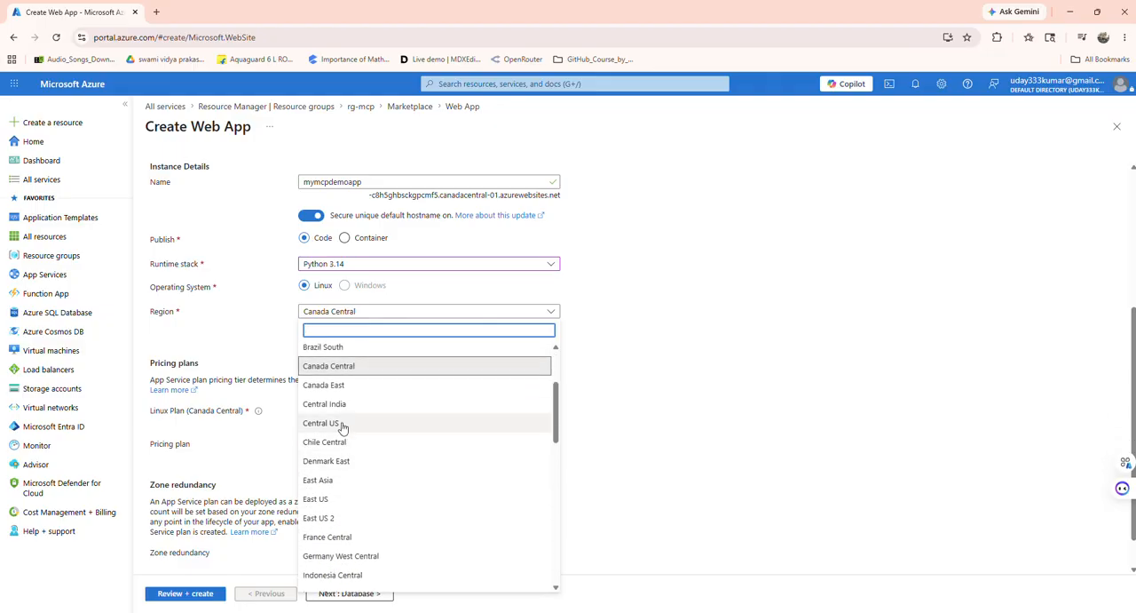
{"action": "left_click", "coordinate": [343, 425]}
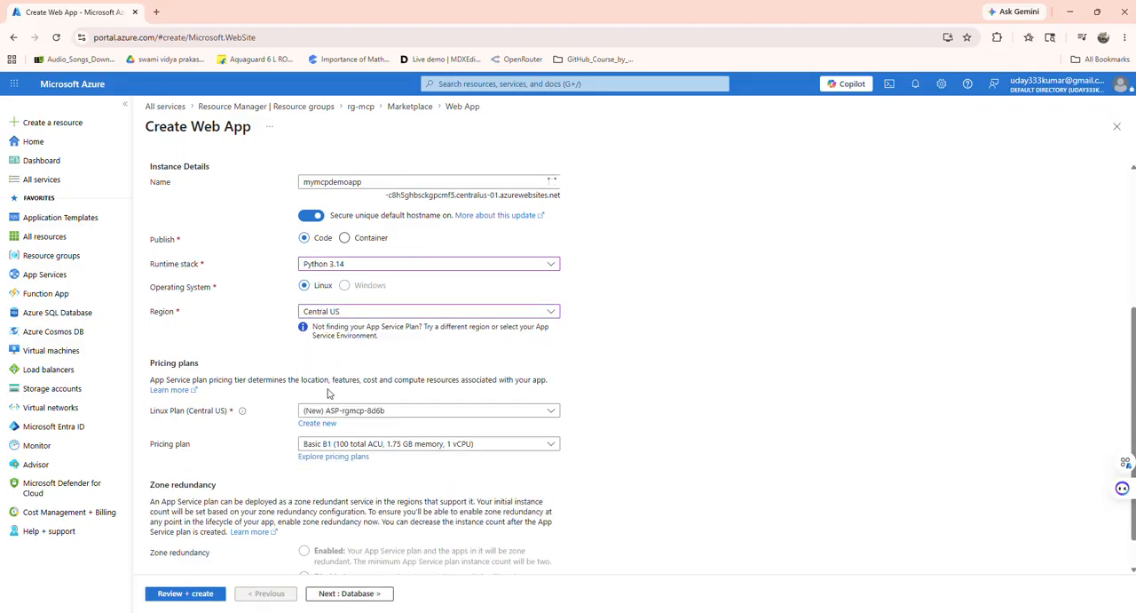
Step: Set the web app's pricing plan to Premium V4 P0V4 with 4 GB memory and 1 vCPU
{"action": "scroll", "coordinate": [328, 393], "scroll_direction": "down", "scroll_amount": 1}
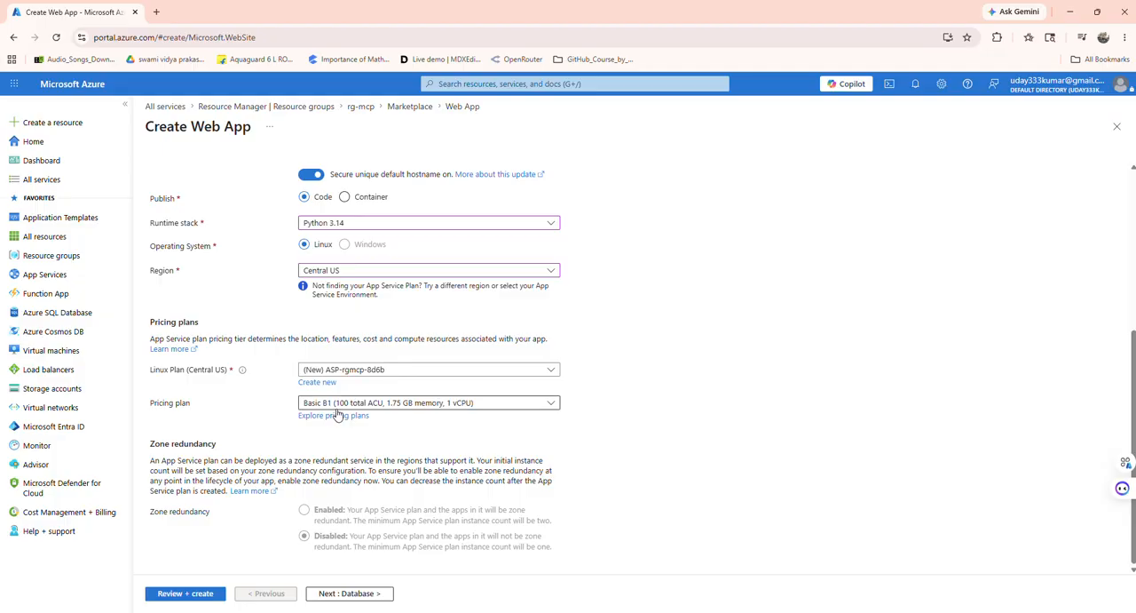
{"action": "left_click", "coordinate": [435, 404]}
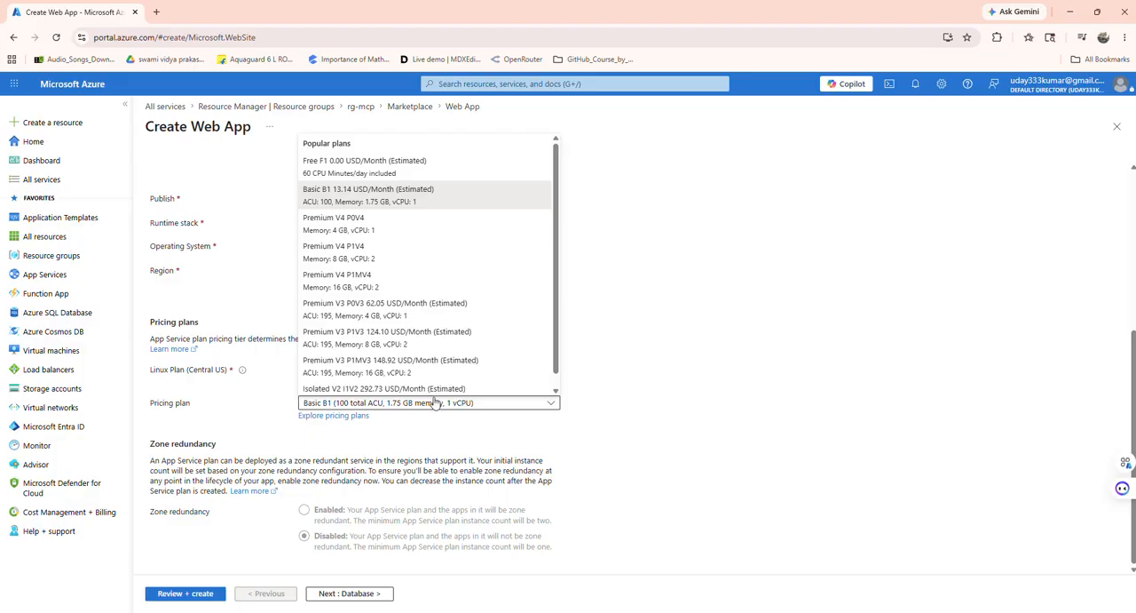
{"action": "scroll", "coordinate": [406, 364], "scroll_direction": "down", "scroll_amount": 1}
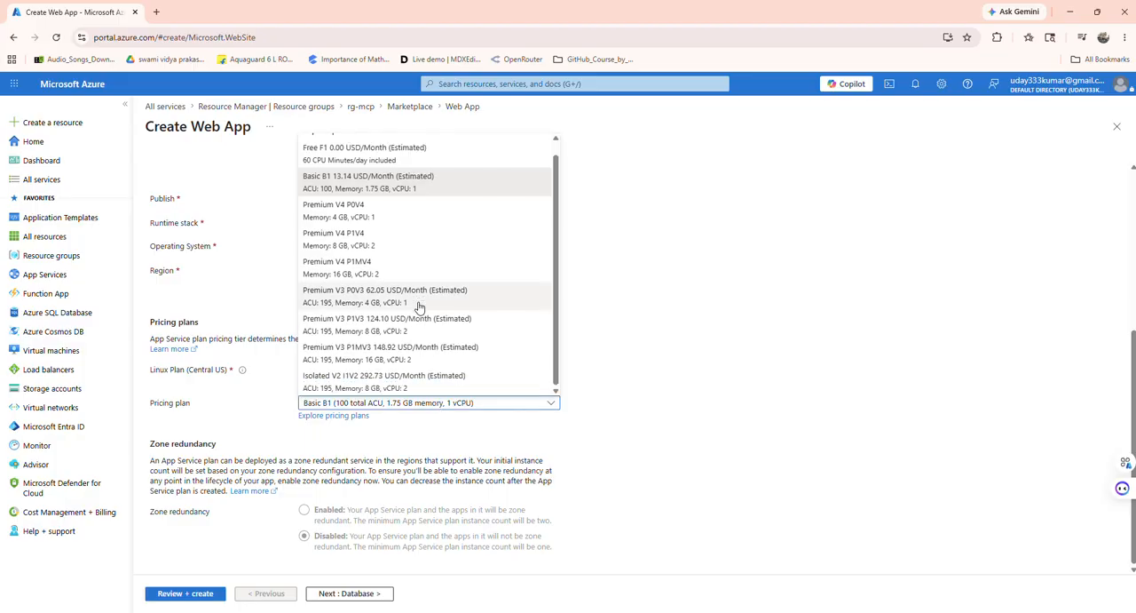
{"action": "left_click", "coordinate": [385, 219]}
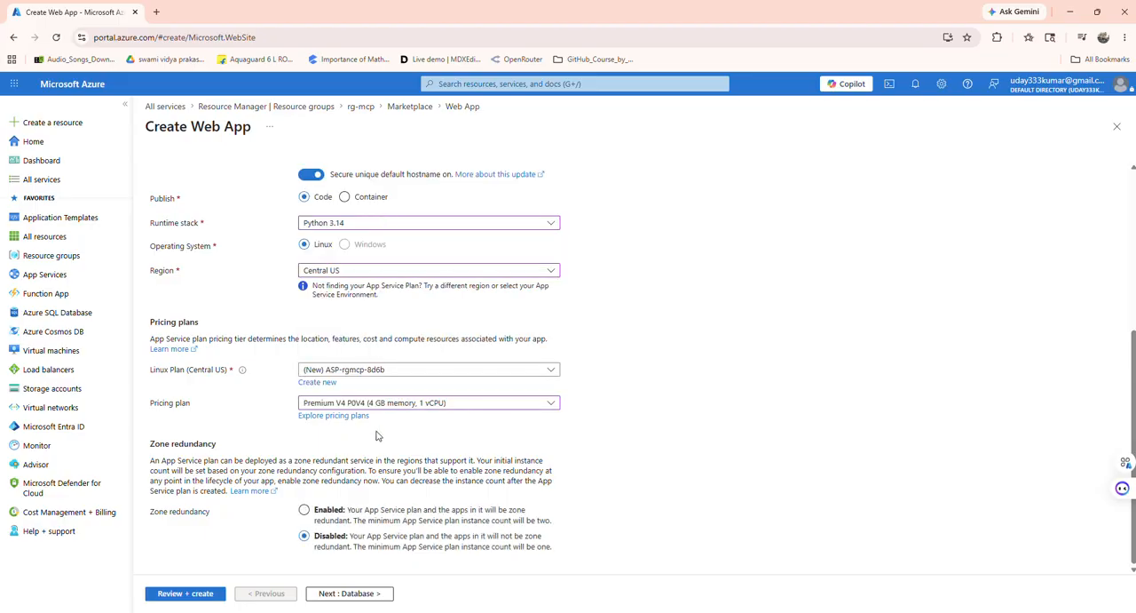
Step: Review and create the web app, and check the deployment's progress in the notifications
{"action": "left_click", "coordinate": [201, 595]}
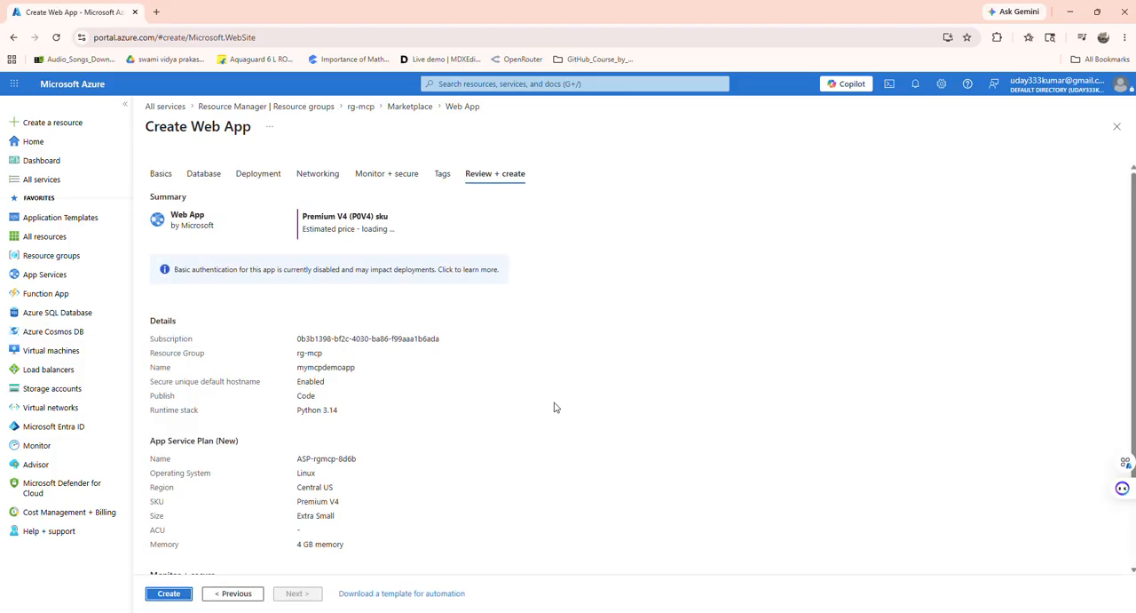
{"action": "left_click", "coordinate": [175, 594]}
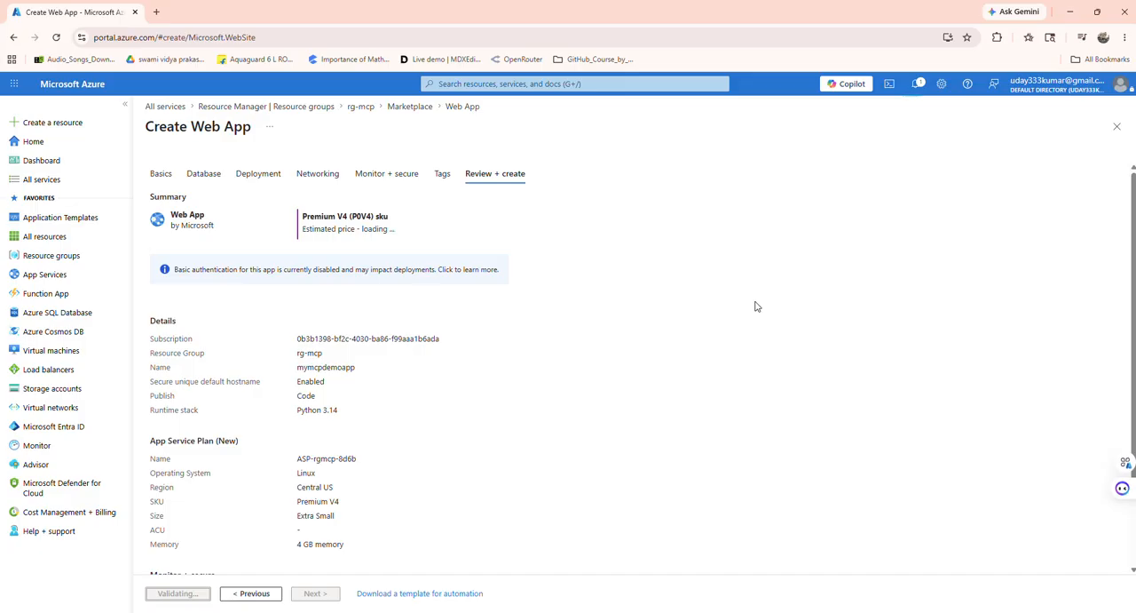
{"action": "left_click", "coordinate": [919, 83]}
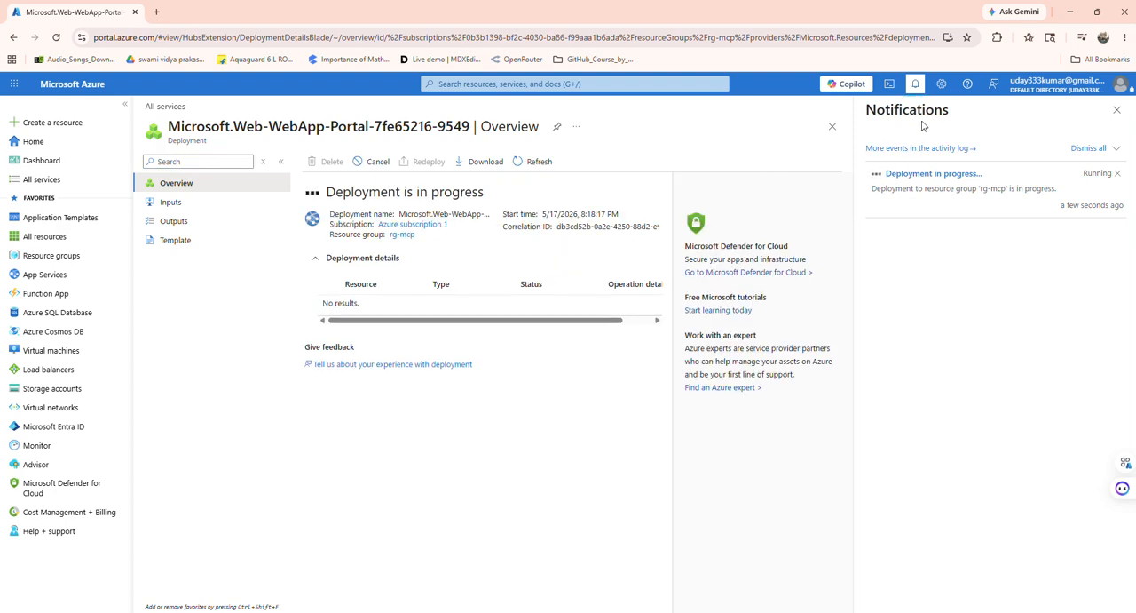
{"action": "left_click", "coordinate": [1117, 109]}
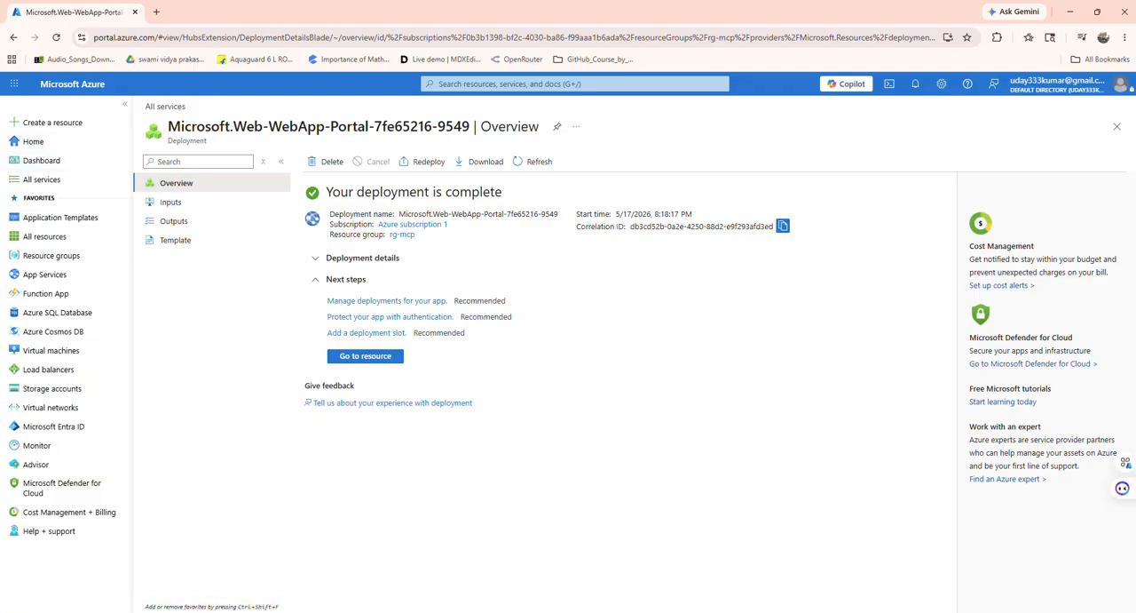
Step: Switch to Visual Studio Code and show the Azure resources of the subscription
{"action": "left_click", "coordinate": [688, 611]}
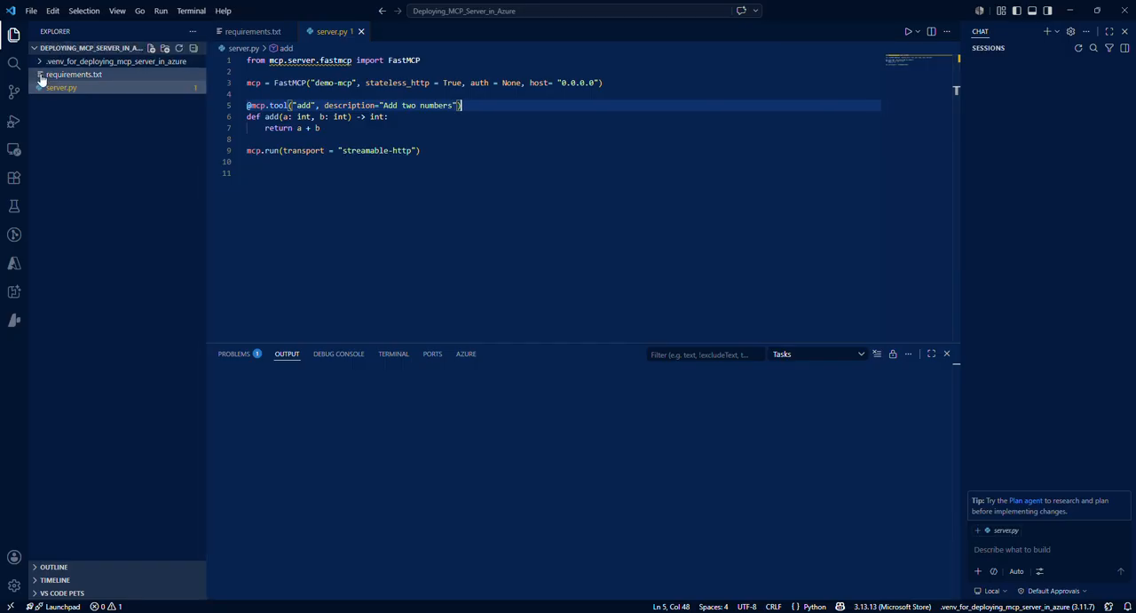
{"action": "left_click", "coordinate": [21, 267]}
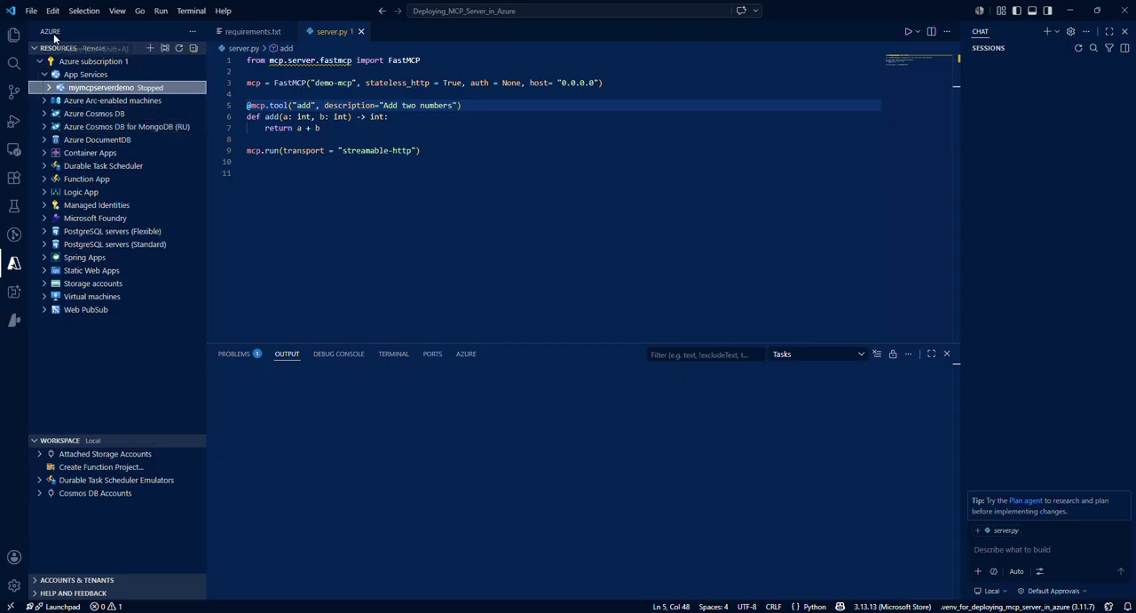
Step: Search the extensions for "azure tools", view the Azure Tools extension's details page, and close it
{"action": "left_click", "coordinate": [14, 179]}
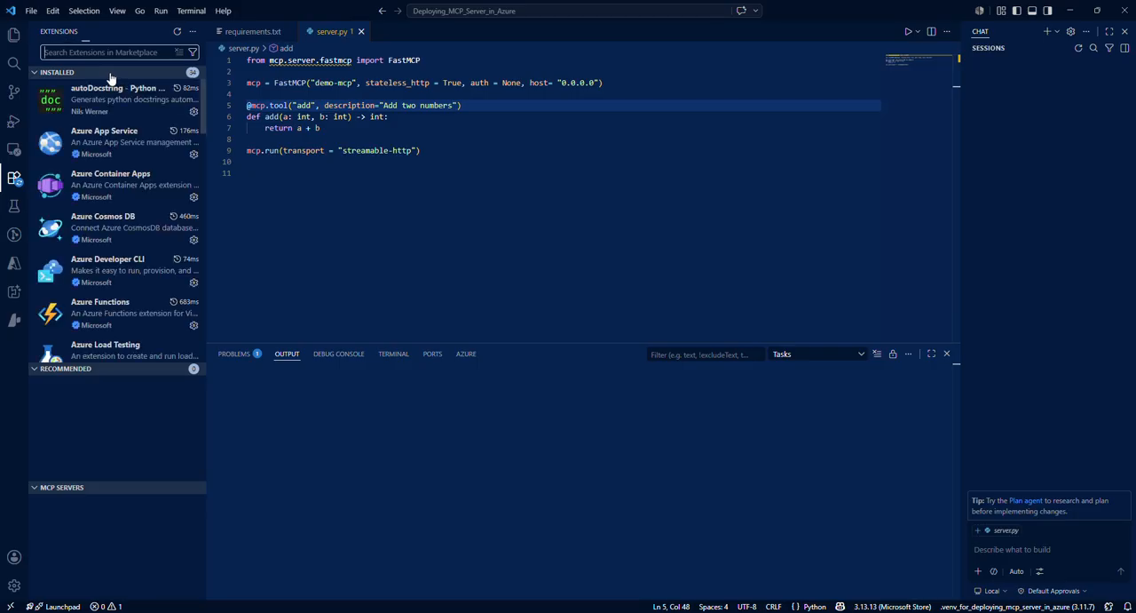
{"action": "left_click", "coordinate": [109, 51]}
{"action": "type", "text": "azure to"}
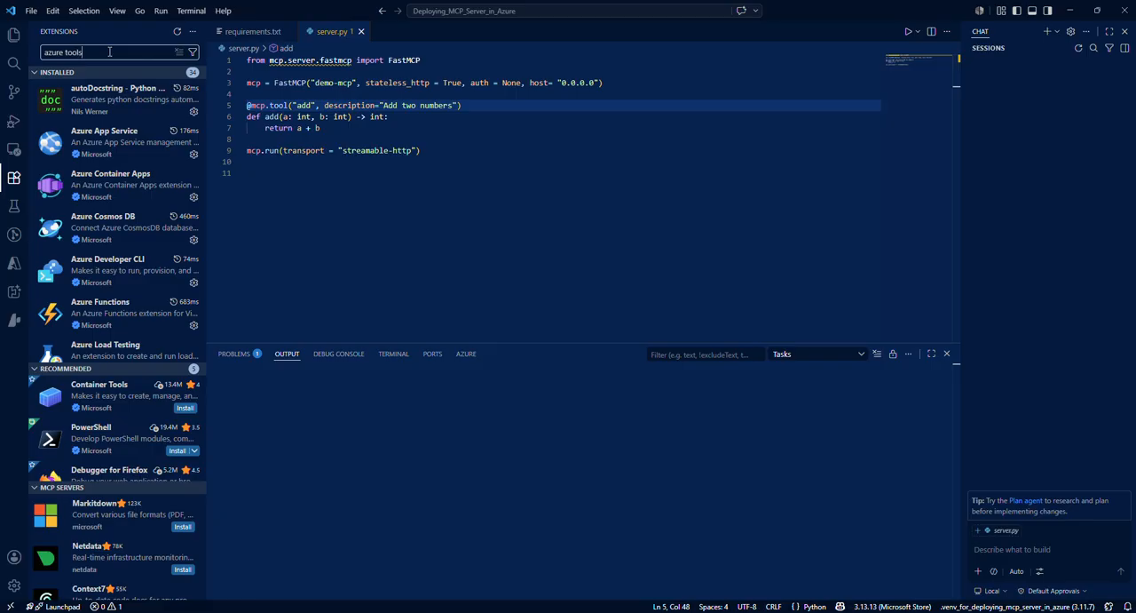
{"action": "type", "text": "ols"}
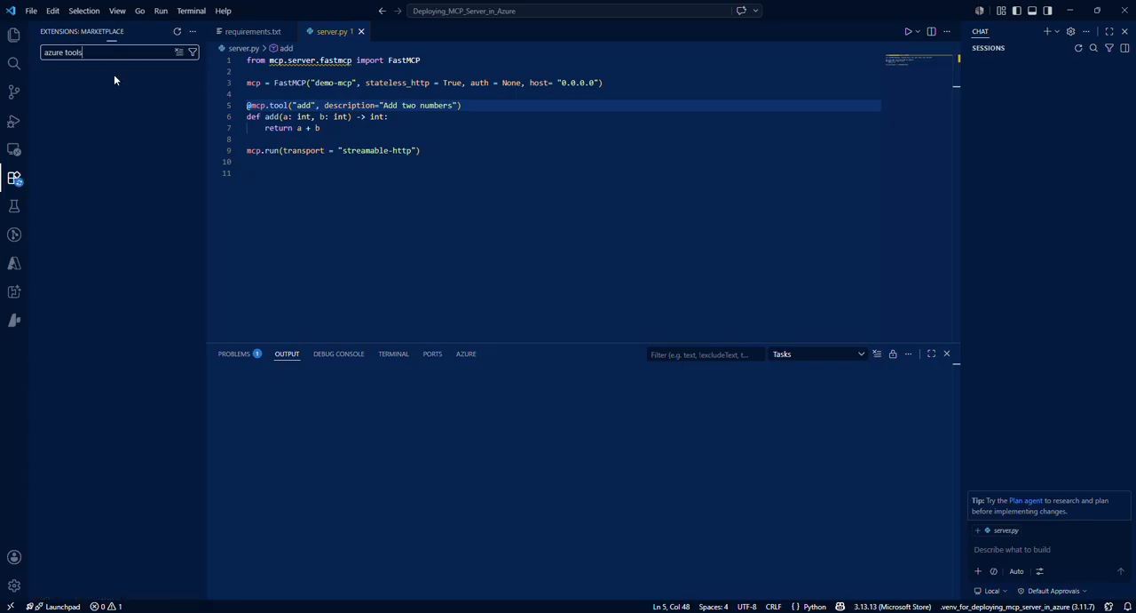
{"action": "left_click", "coordinate": [116, 84]}
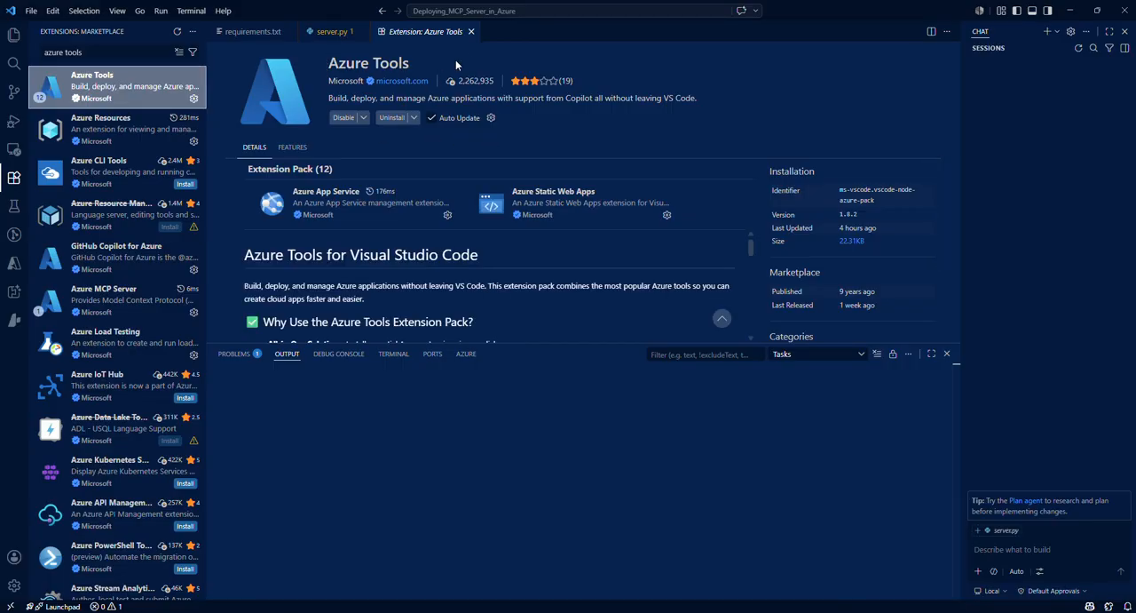
{"action": "left_click", "coordinate": [470, 32]}
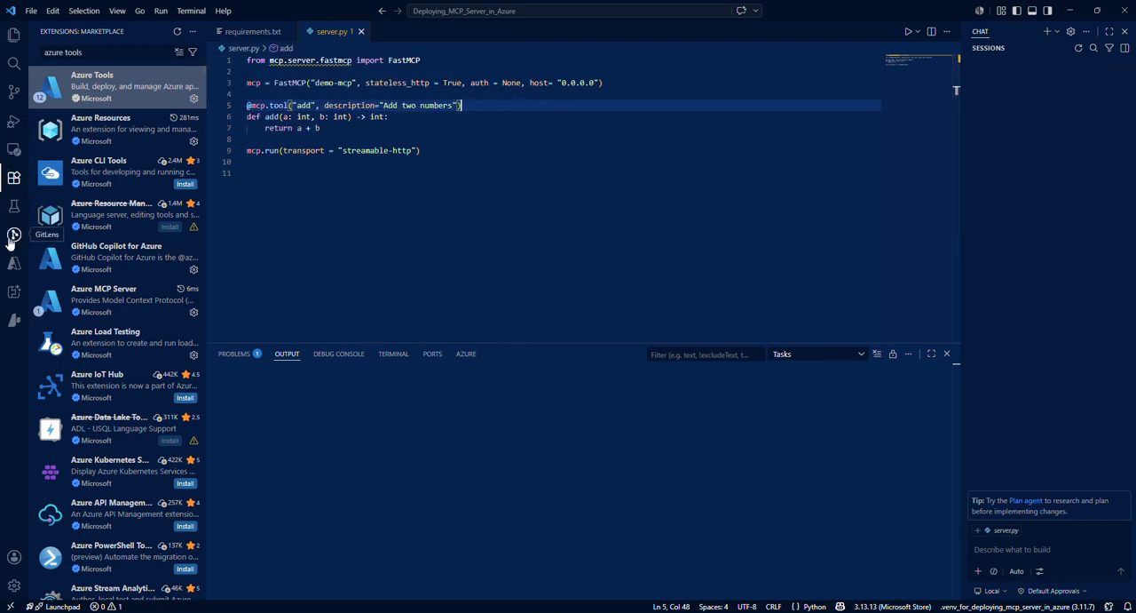
Step: Return to the Azure resources and expand the web app mymcpdemoapp under App Services
{"action": "left_click", "coordinate": [13, 264]}
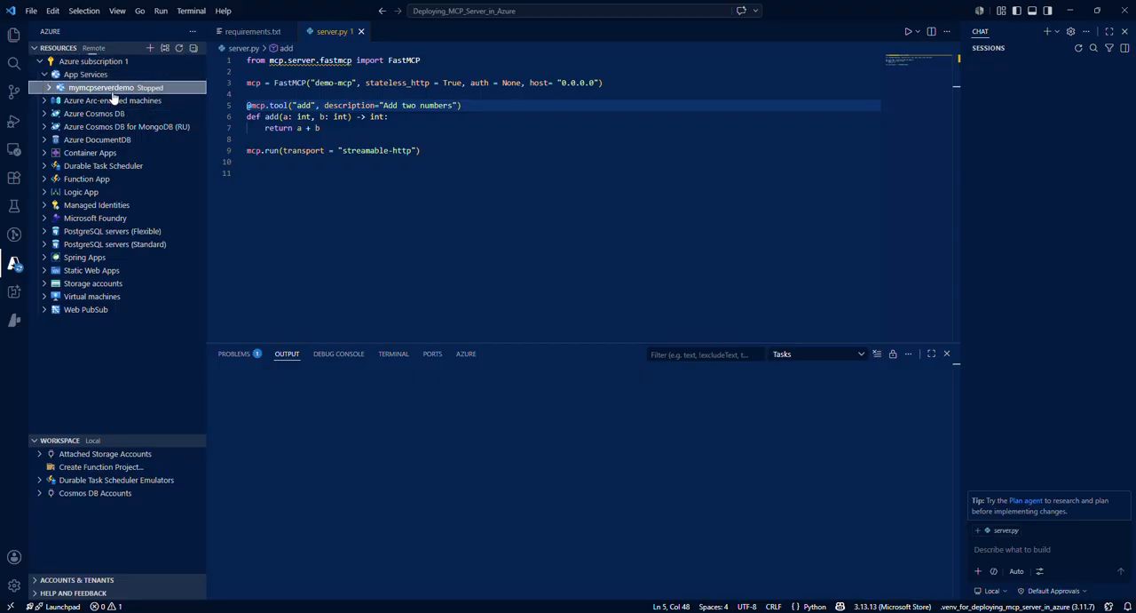
{"action": "left_click", "coordinate": [53, 78]}
{"action": "left_click", "coordinate": [52, 78]}
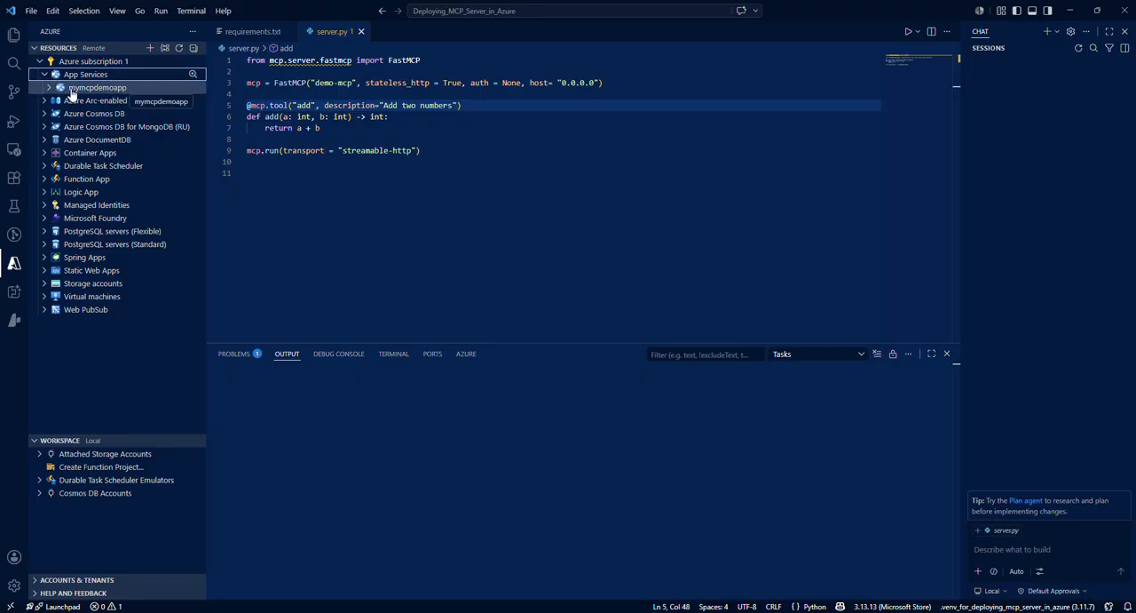
{"action": "key", "text": "alt+Tab"}
{"action": "left_click", "coordinate": [140, 90]}
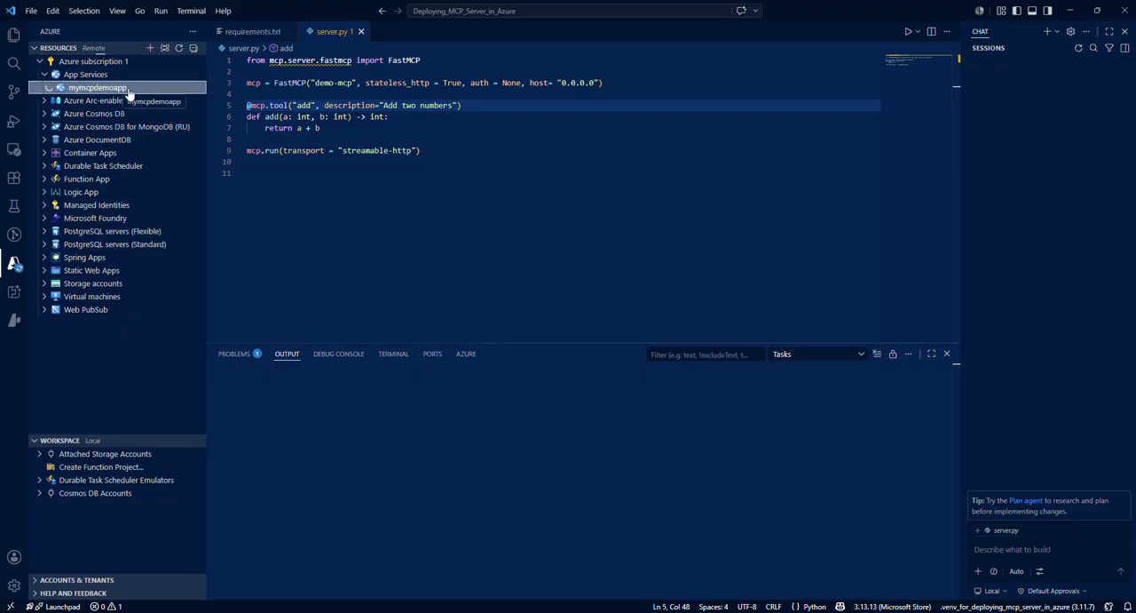
Step: Deploy the Deploying_MCP_Server_in_Azure folder to mymcpdemoapp, accepting the workspace configuration update for running build commands on the target server
{"action": "right_click", "coordinate": [130, 94]}
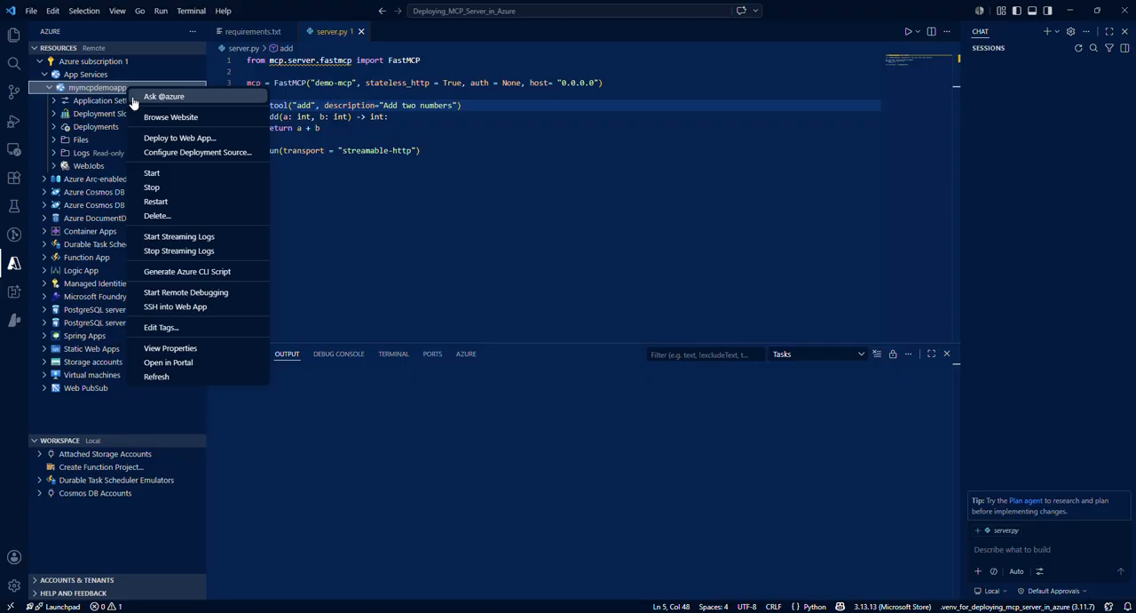
{"action": "left_click", "coordinate": [218, 139]}
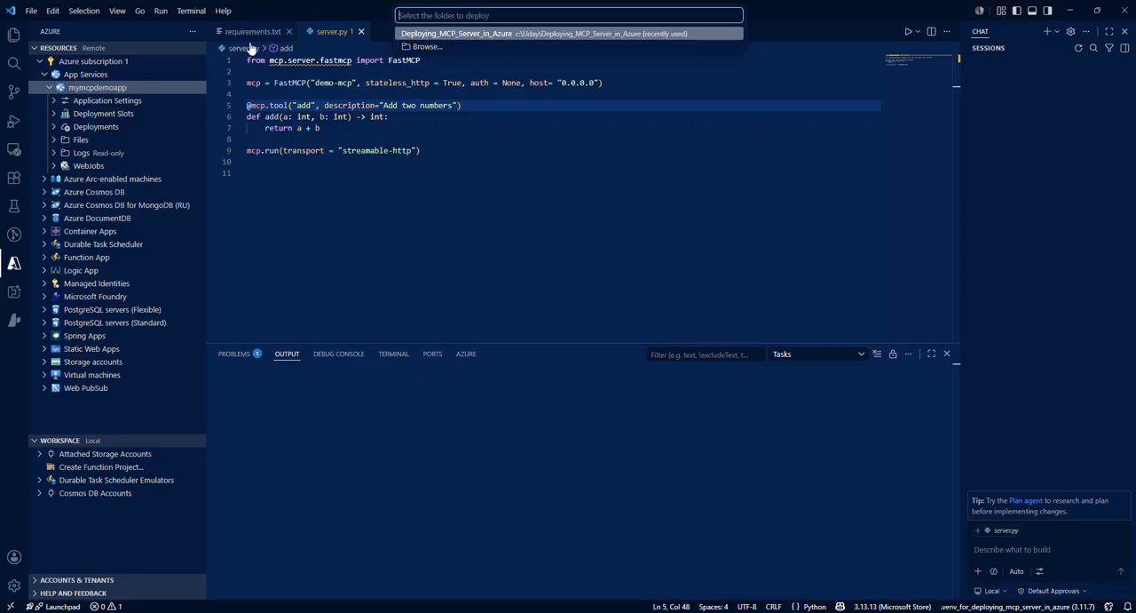
{"action": "left_click", "coordinate": [14, 34]}
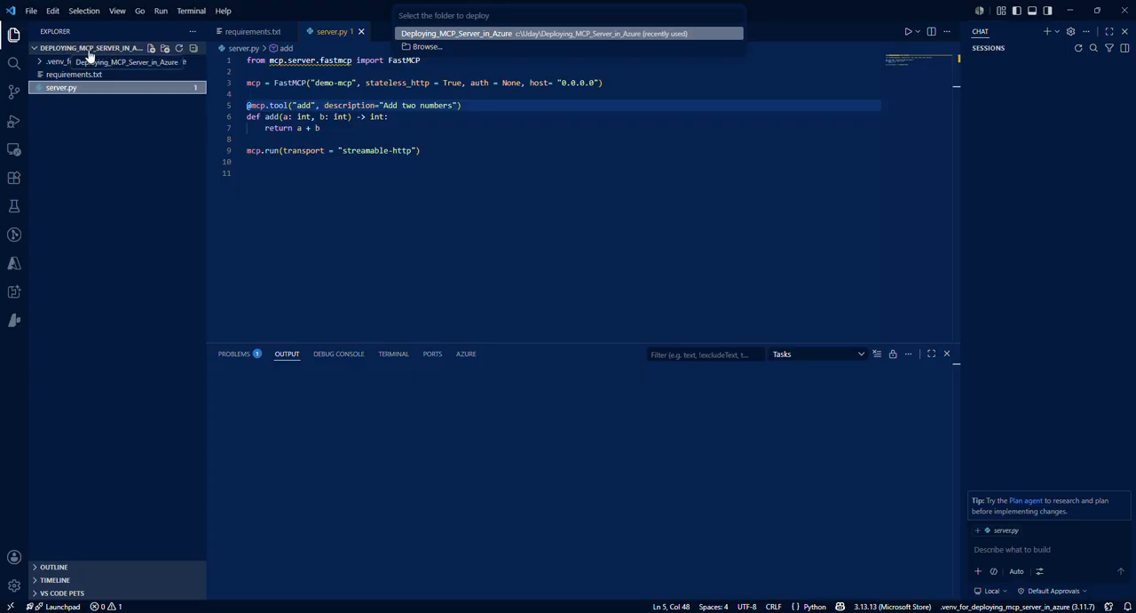
{"action": "left_click", "coordinate": [462, 35]}
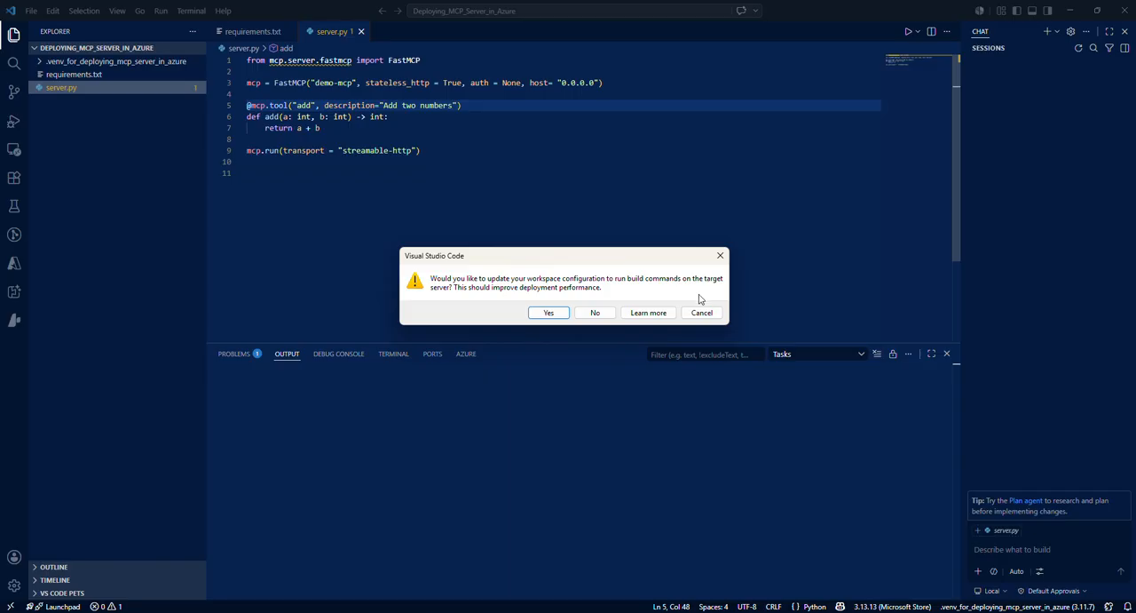
{"action": "left_click", "coordinate": [549, 312]}
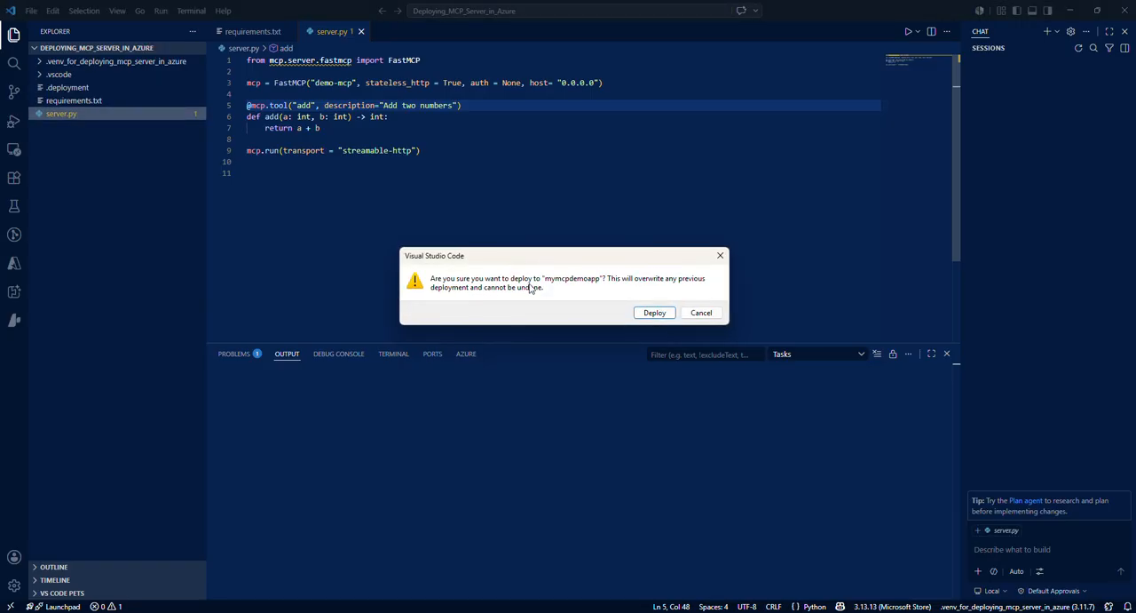
{"action": "left_click", "coordinate": [655, 313]}
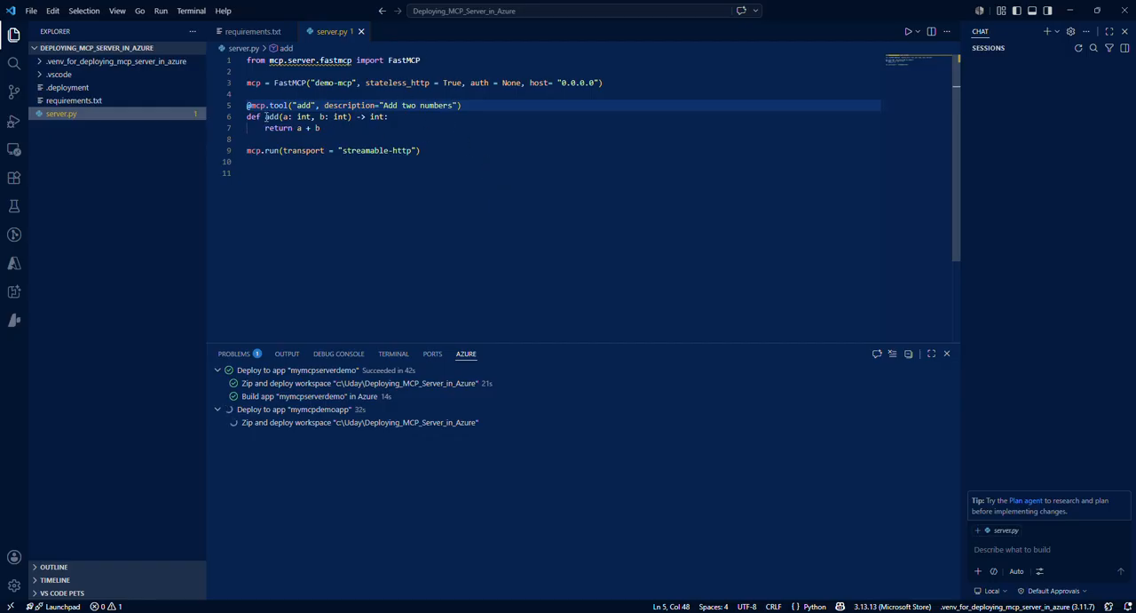
Step: Expand the .vscode folder and look through settings.json and the .deployment file in the project
{"action": "left_click", "coordinate": [88, 76]}
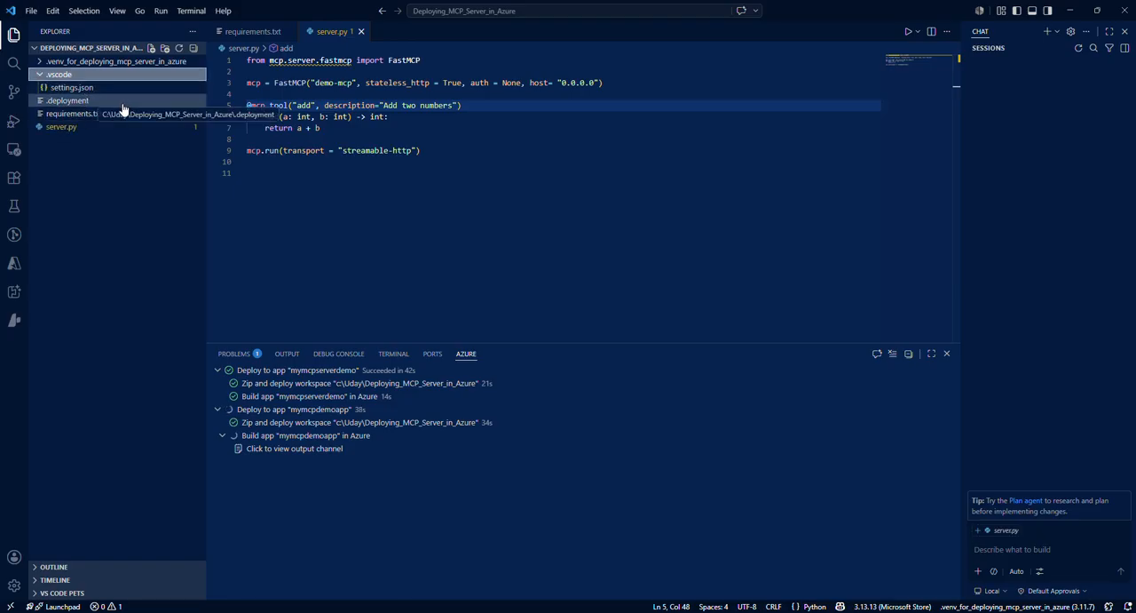
{"action": "left_click", "coordinate": [97, 104]}
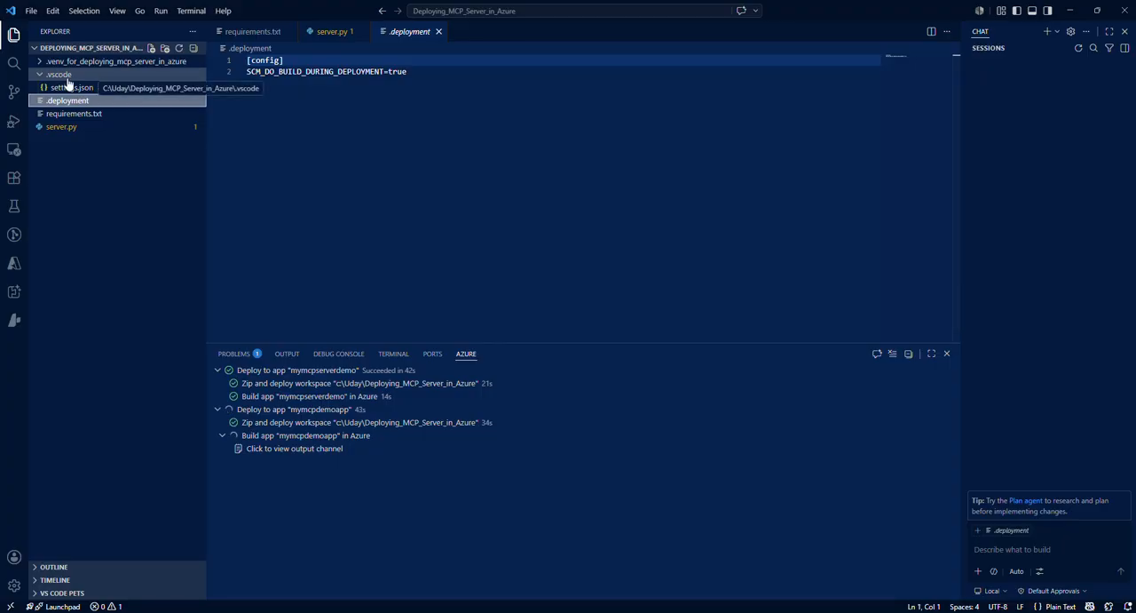
{"action": "left_click", "coordinate": [85, 88]}
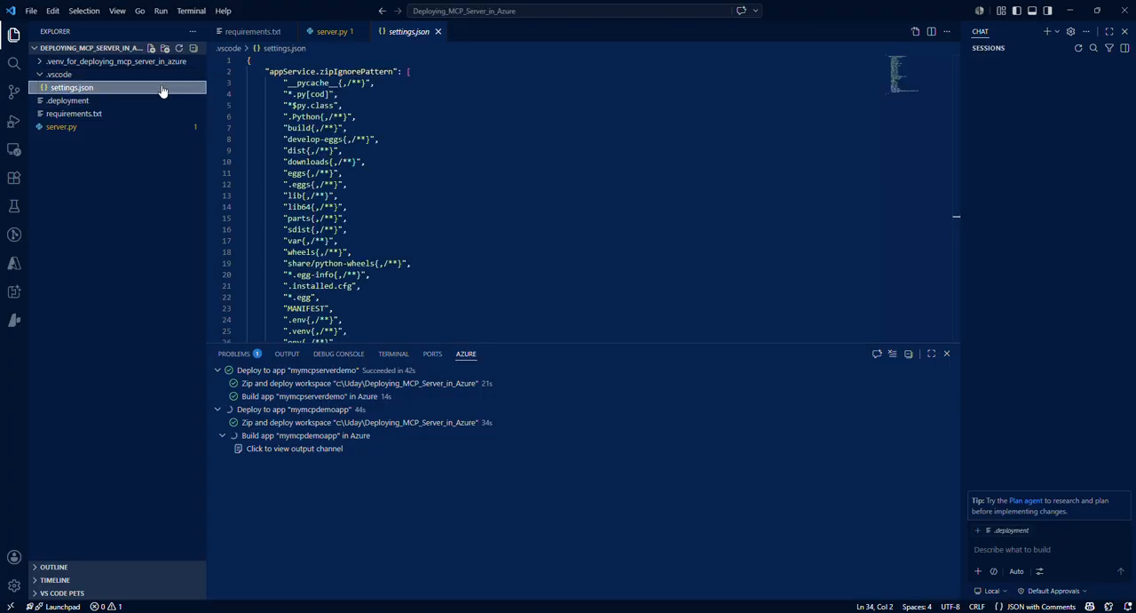
{"action": "left_click", "coordinate": [93, 102]}
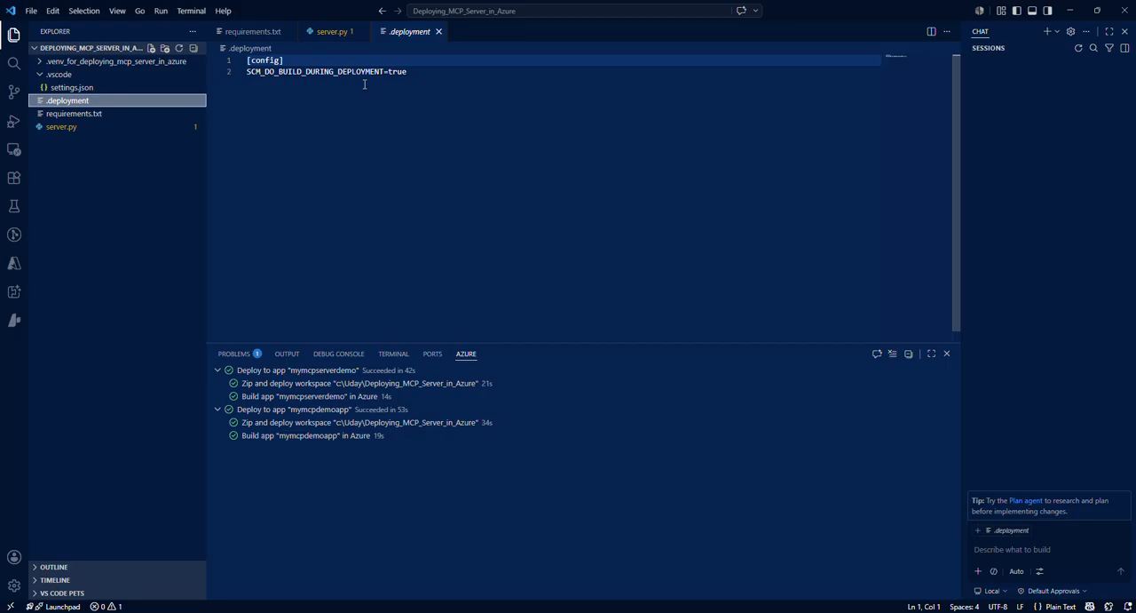
Step: Review server.py and the dependency line in requirements.txt alongside the build setting in .deployment
{"action": "left_click", "coordinate": [330, 33]}
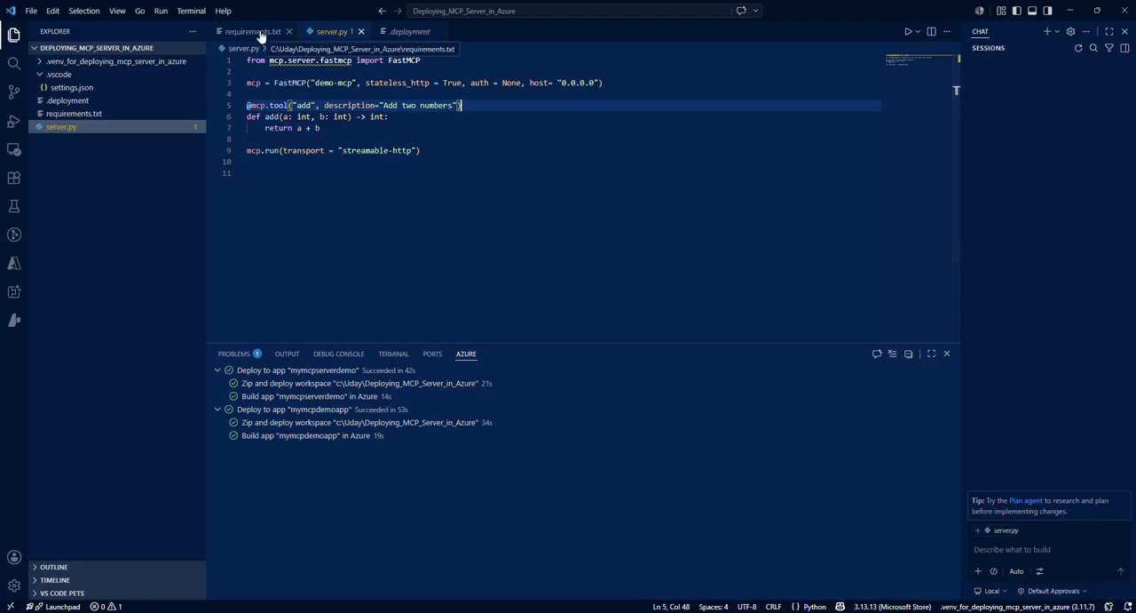
{"action": "left_click", "coordinate": [407, 34]}
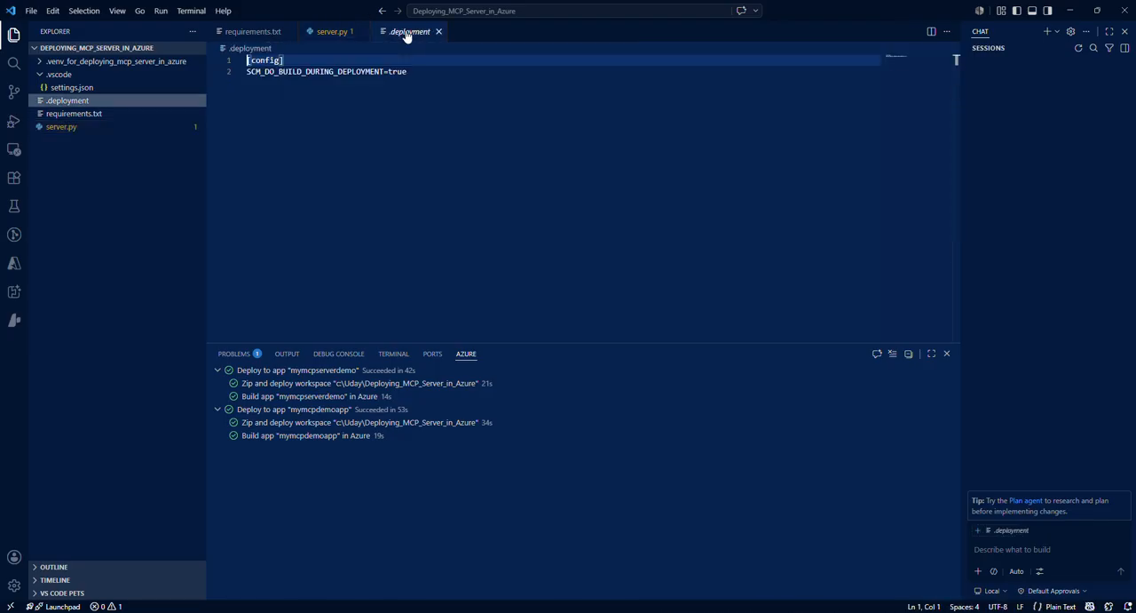
{"action": "left_click", "coordinate": [235, 32]}
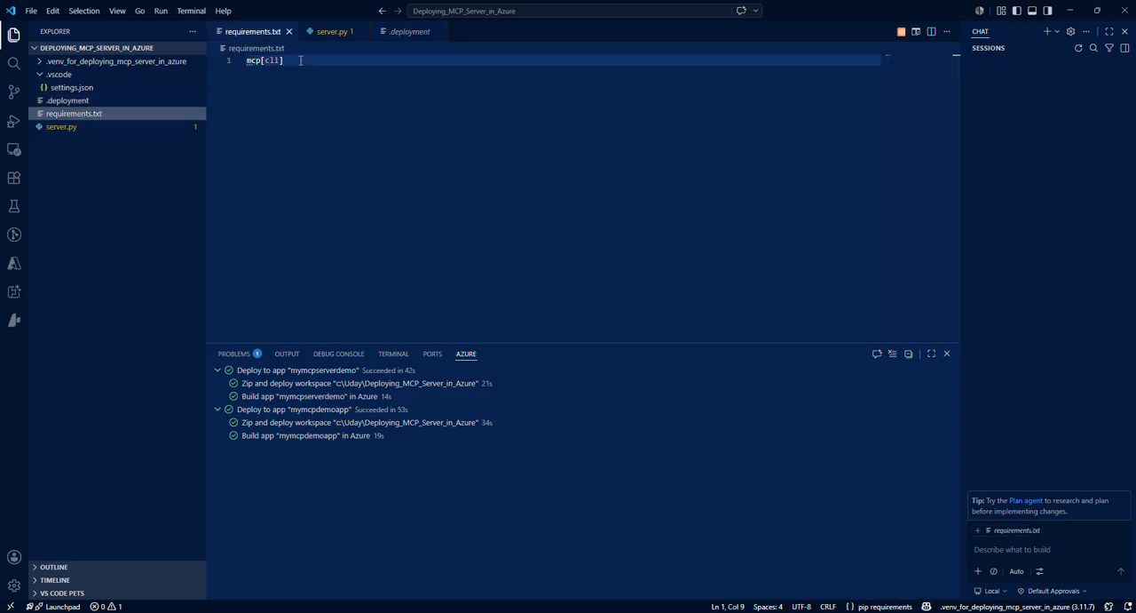
{"action": "key", "text": "shift+Home"}
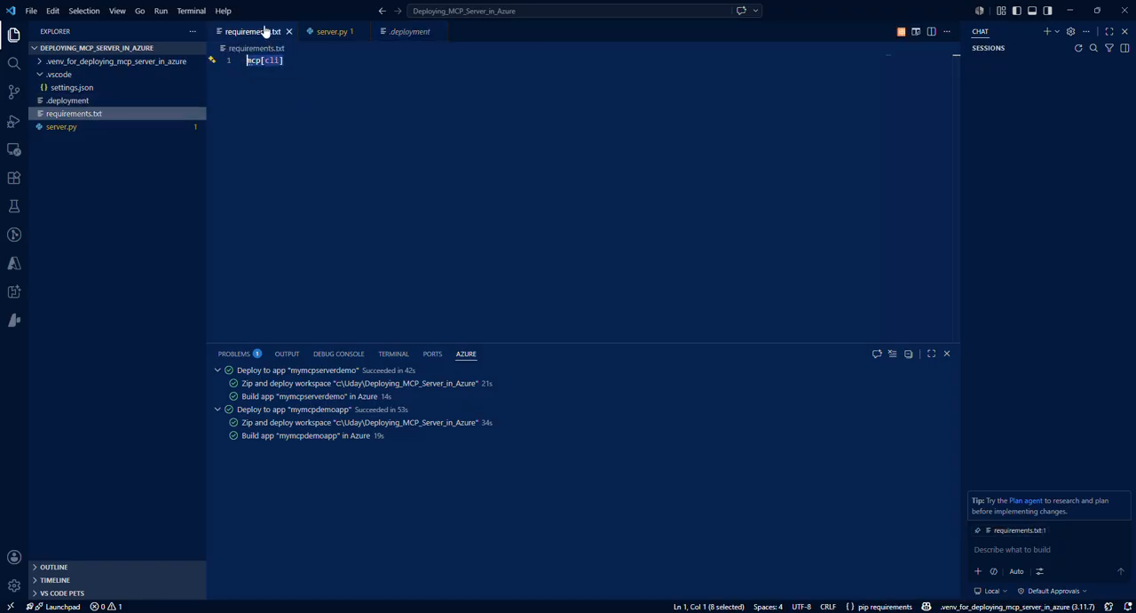
{"action": "left_click", "coordinate": [411, 32]}
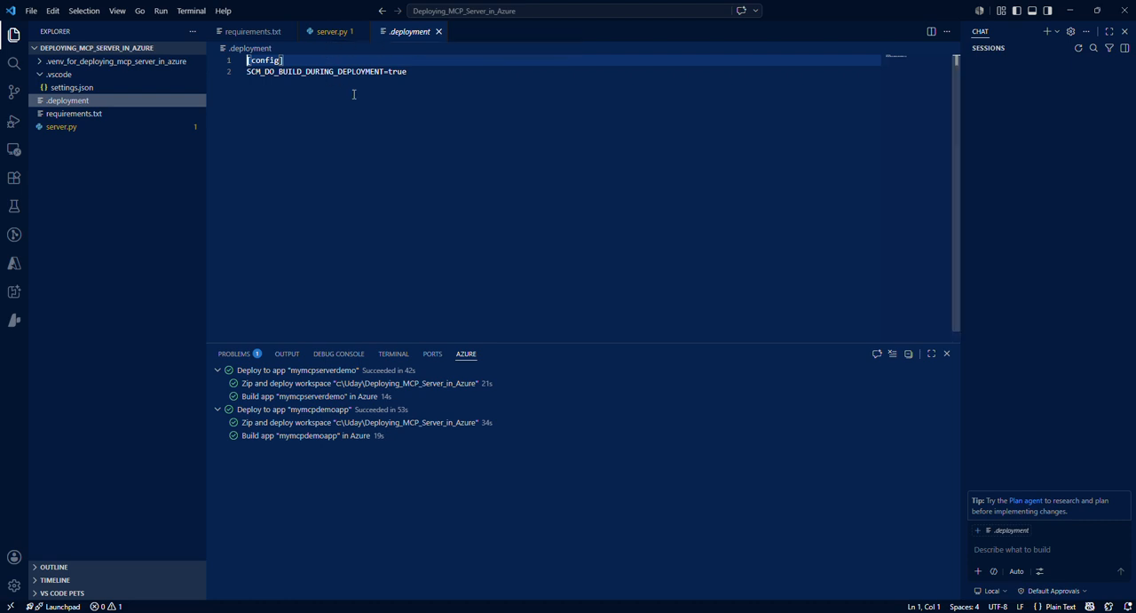
Step: Examine the appService.zipIgnorePattern entries in settings.json, through the last ignored folders
{"action": "left_click", "coordinate": [101, 88]}
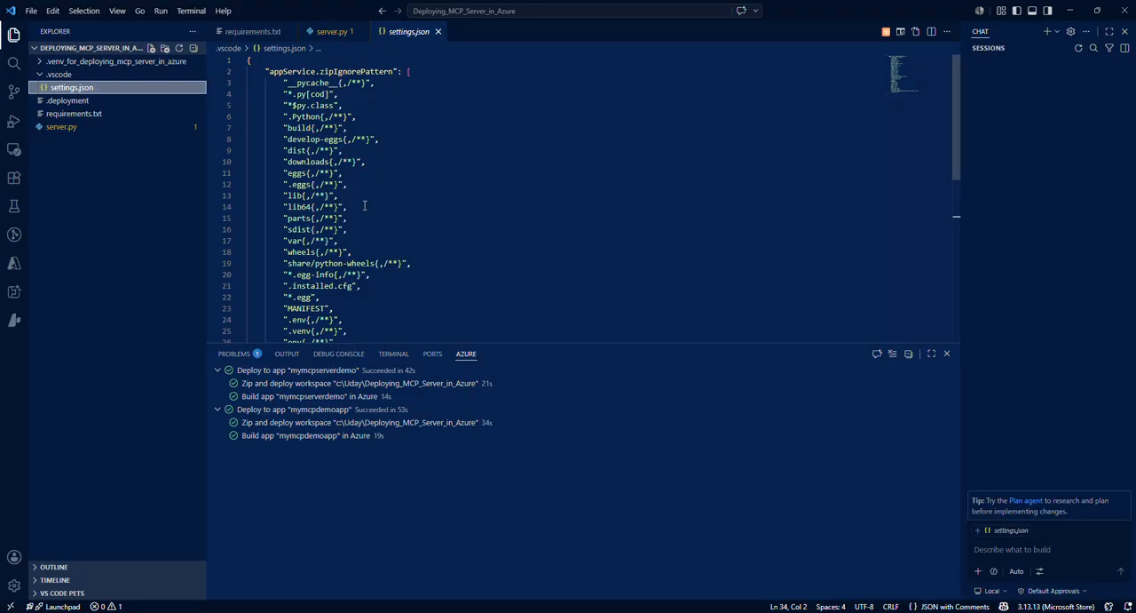
{"action": "mouse_move", "coordinate": [280, 78]}
{"action": "scroll", "coordinate": [302, 239], "scroll_direction": "down", "scroll_amount": 3}
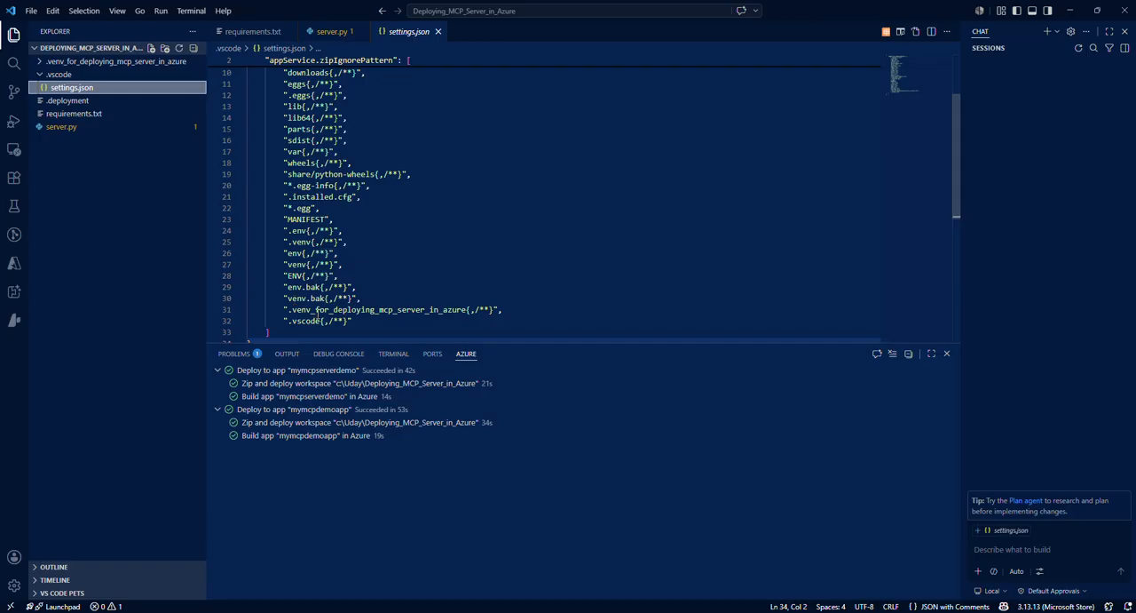
{"action": "scroll", "coordinate": [317, 312], "scroll_direction": "up", "scroll_amount": 3}
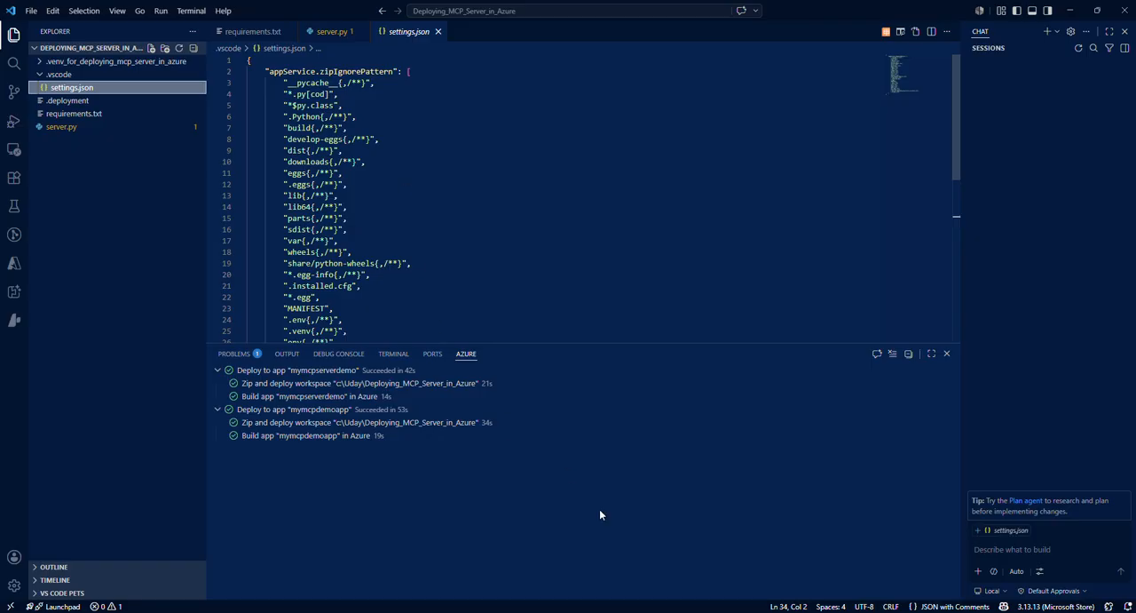
Step: Switch to the Azure portal, go to the deployed mymcpdemoapp resource, and open its stack settings configuration
{"action": "left_click", "coordinate": [660, 592]}
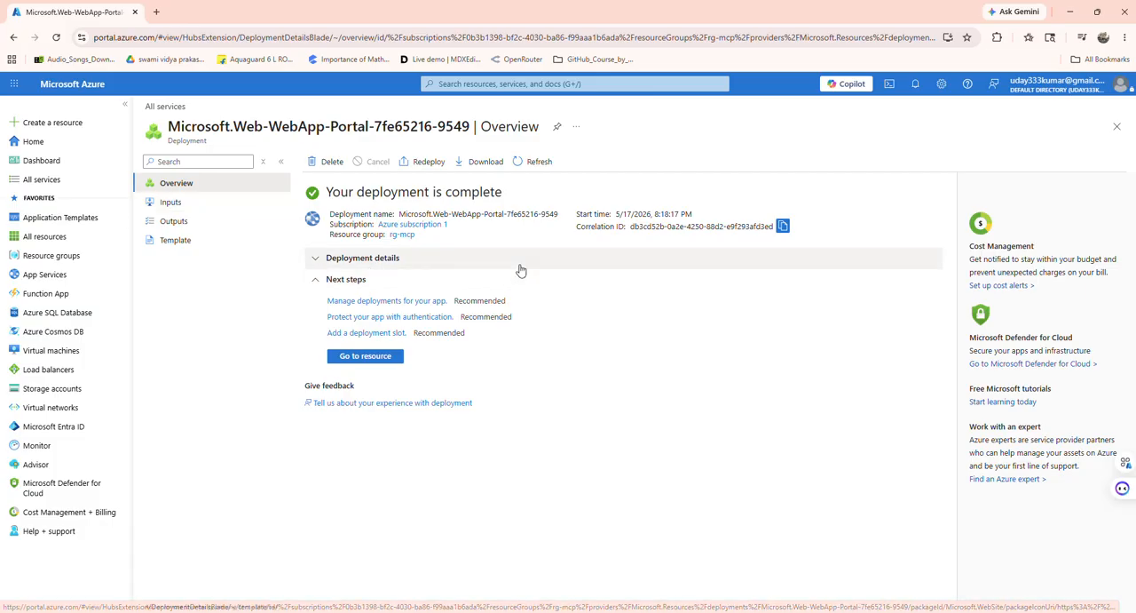
{"action": "left_click", "coordinate": [377, 359]}
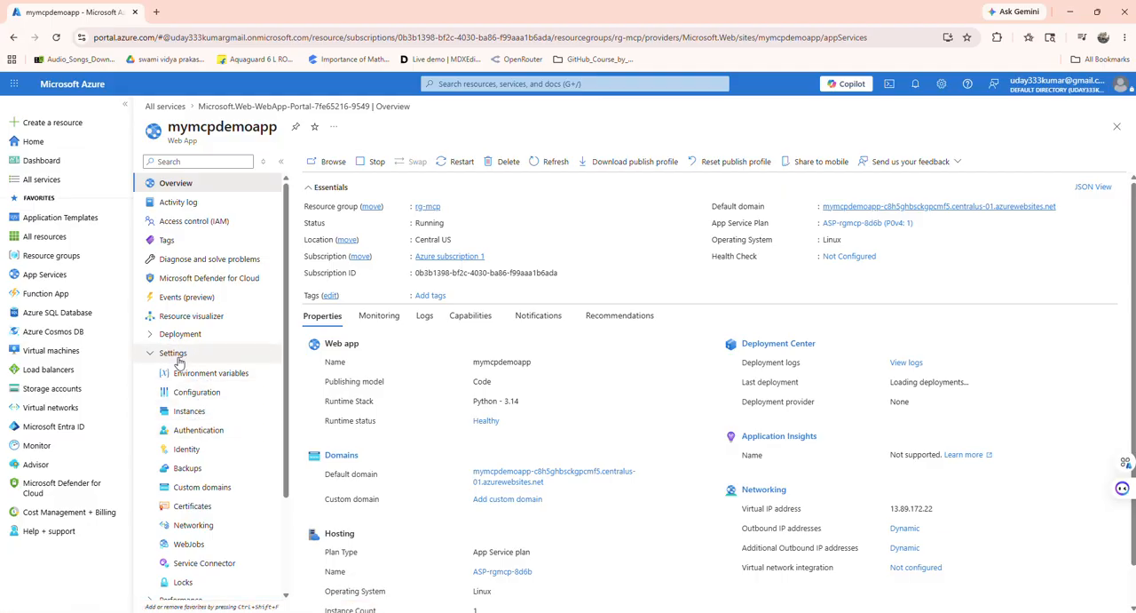
{"action": "left_click", "coordinate": [200, 392]}
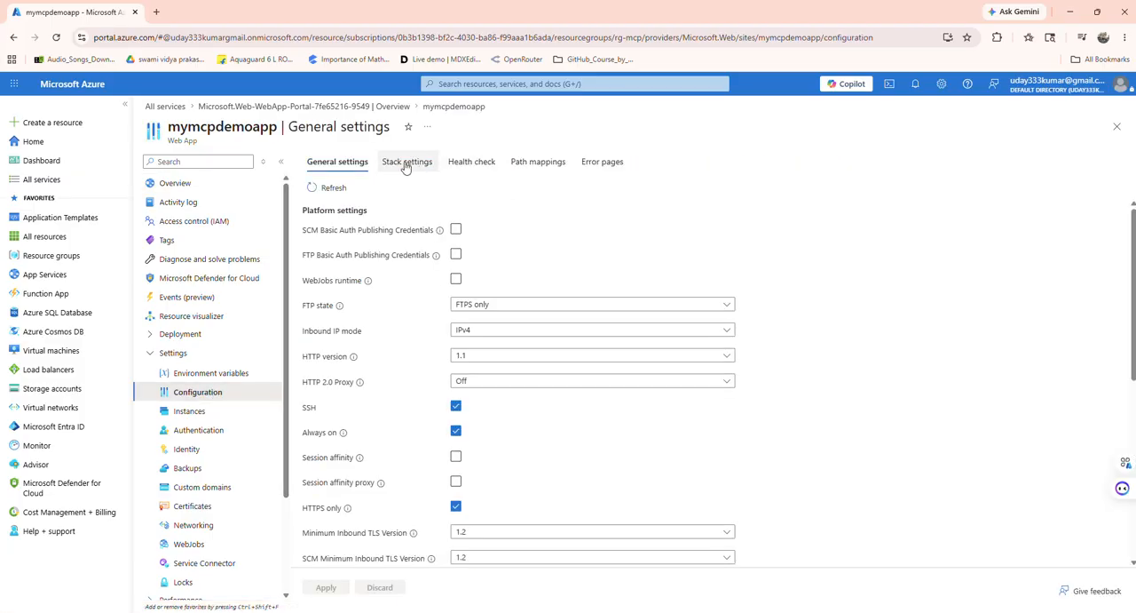
{"action": "left_click", "coordinate": [411, 164]}
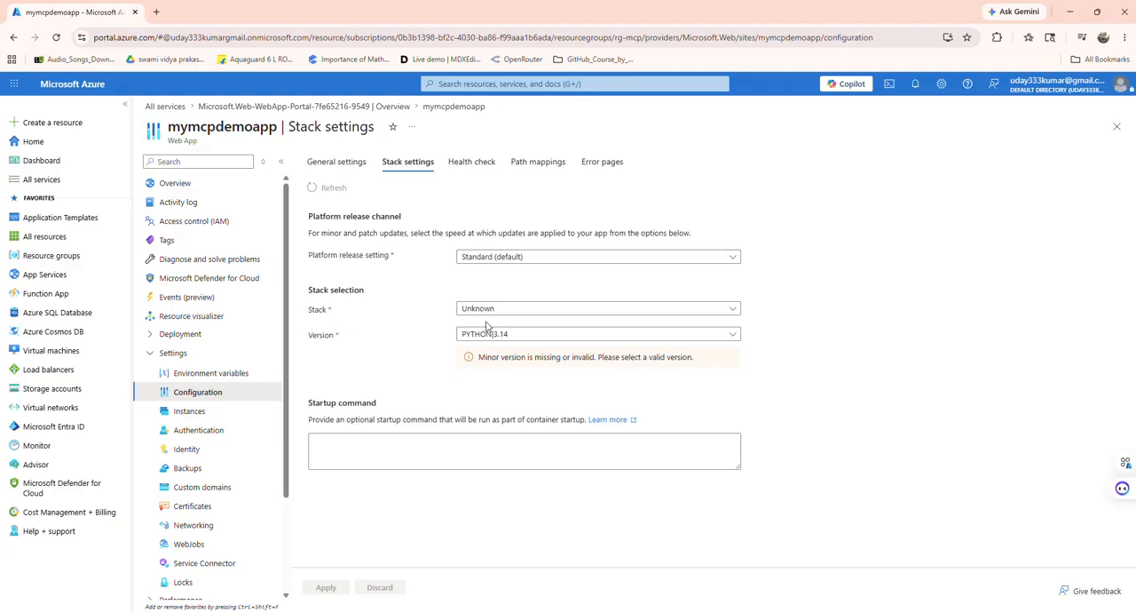
Step: Set the web app's startup command to "pip install -r requirements.txt && python server.py"
{"action": "left_click", "coordinate": [365, 437]}
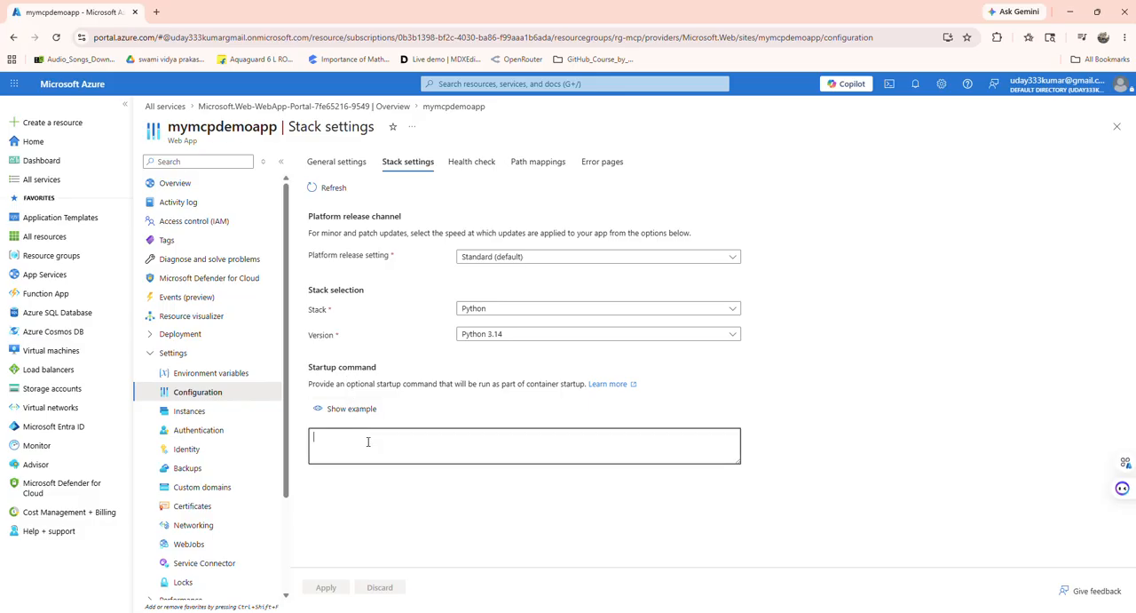
{"action": "type", "text": "pip install"}
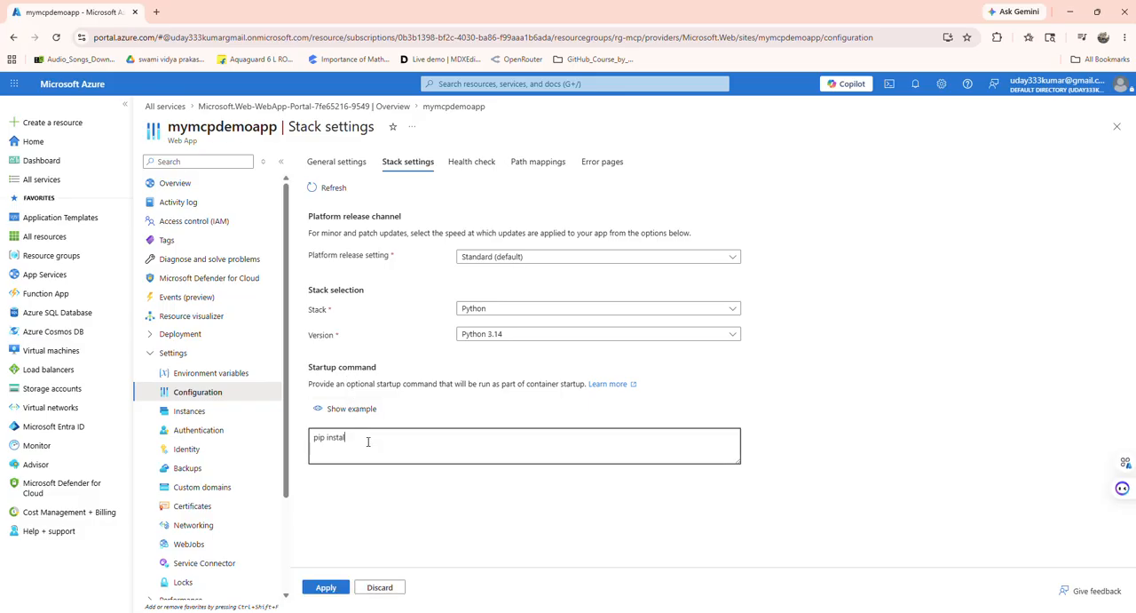
{"action": "type", "text": " -r requirements.txt && python serve"}
{"action": "type", "text": "py"}
Step: Check the project's server file name in Visual Studio Code, and apply the changed stack settings in the Azure portal
{"action": "left_click", "coordinate": [688, 612]}
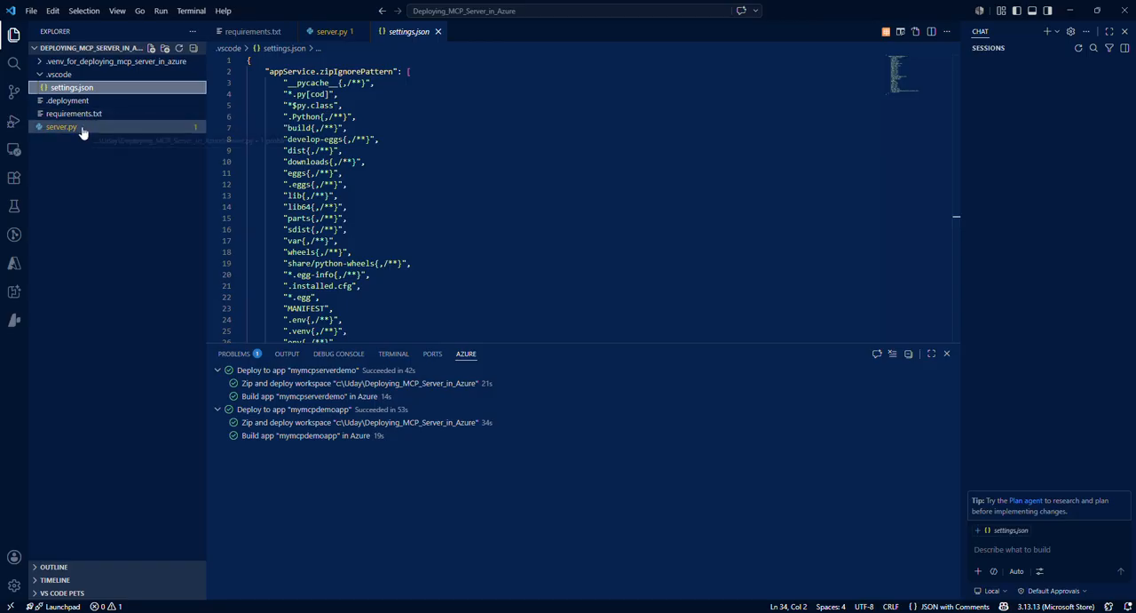
{"action": "key", "text": "alt+Tab"}
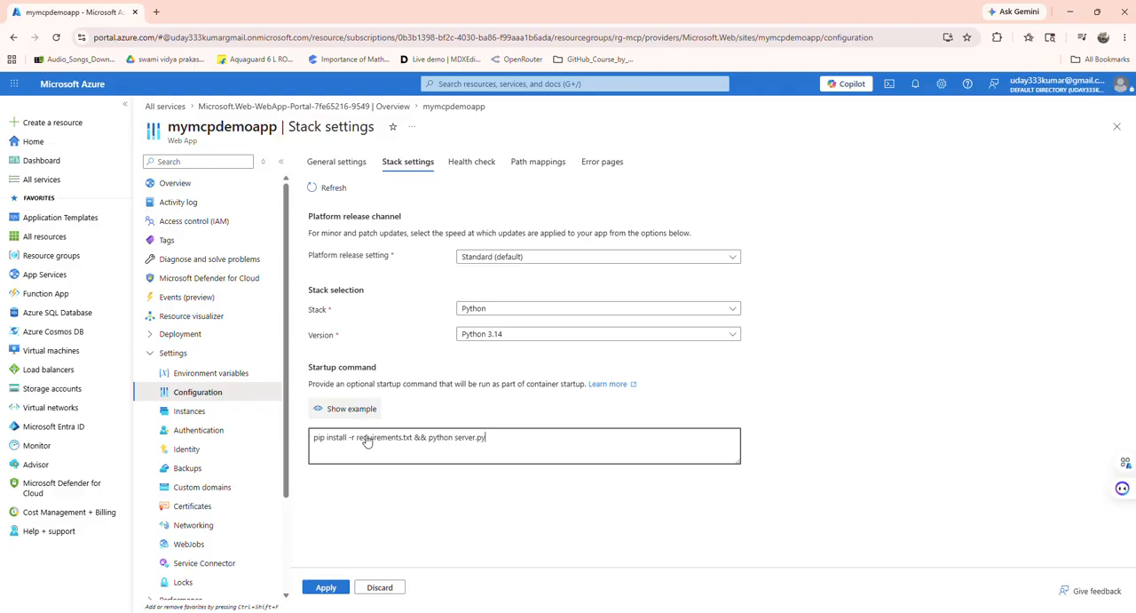
{"action": "left_click", "coordinate": [337, 590]}
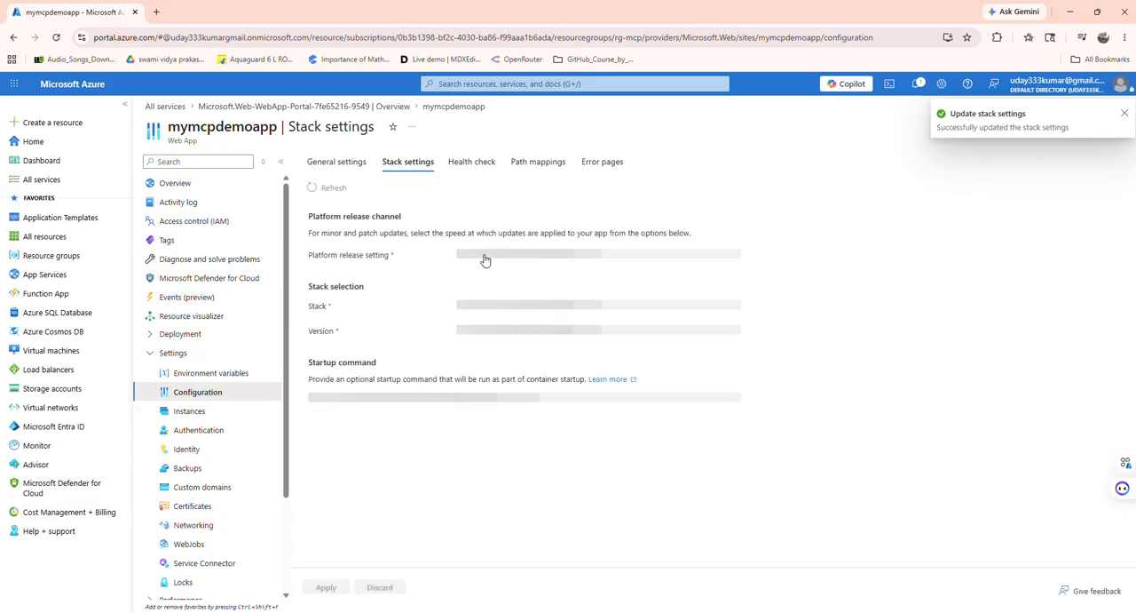
Step: Copy mymcpdemoapp's default domain from its overview and load it in a new tab of the browser window that shows ChatGPT
{"action": "left_click", "coordinate": [207, 186]}
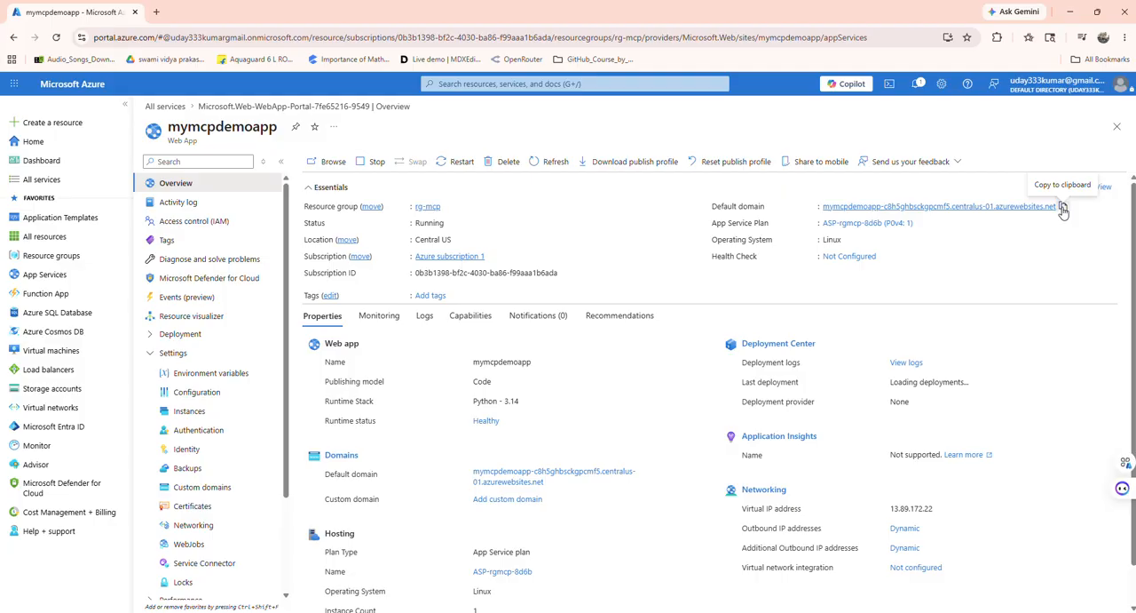
{"action": "left_click", "coordinate": [1062, 207]}
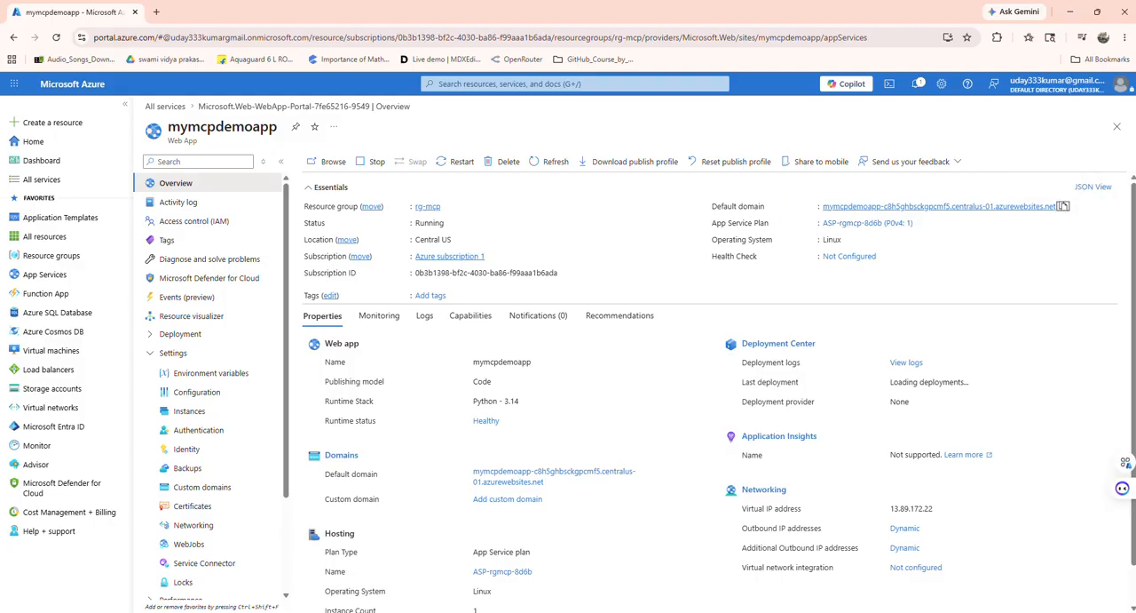
{"action": "left_click", "coordinate": [748, 575]}
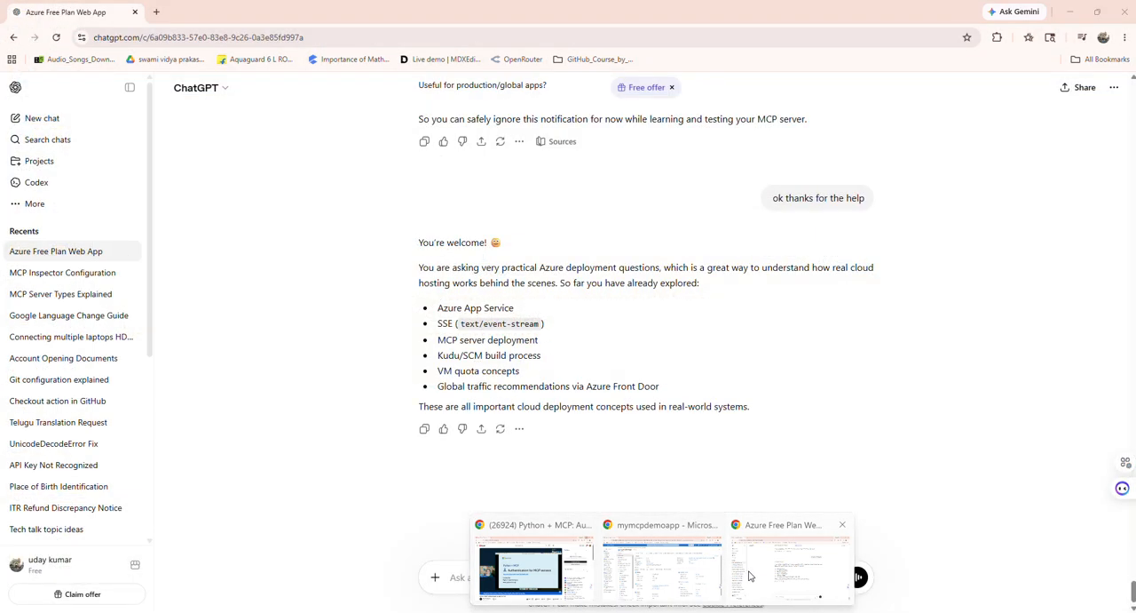
{"action": "key", "text": "ctrl+t"}
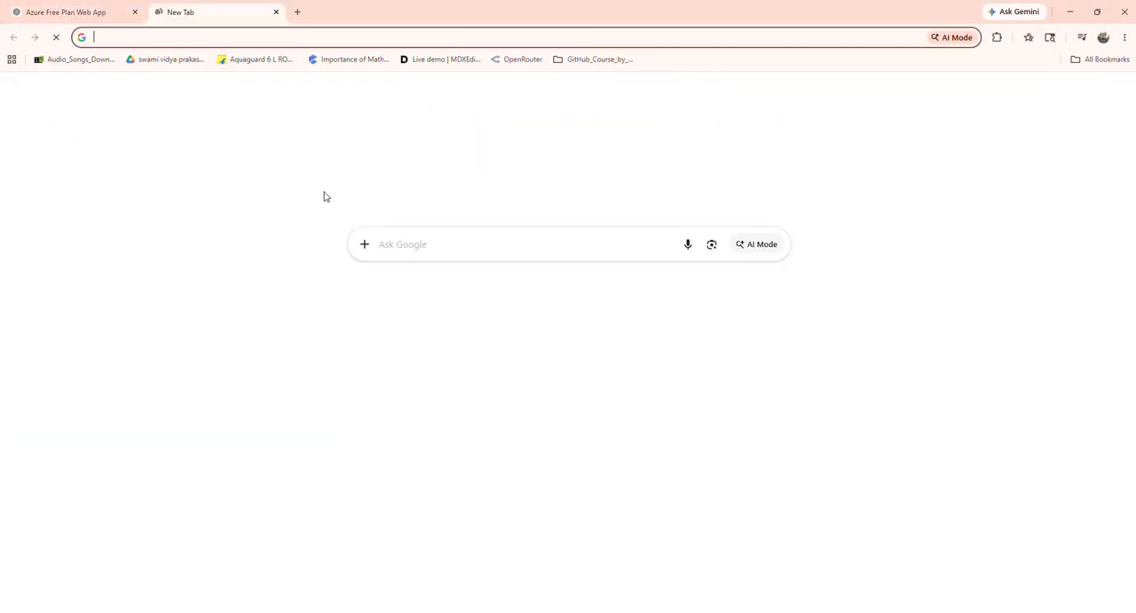
{"action": "key", "text": "ctrl+v"}
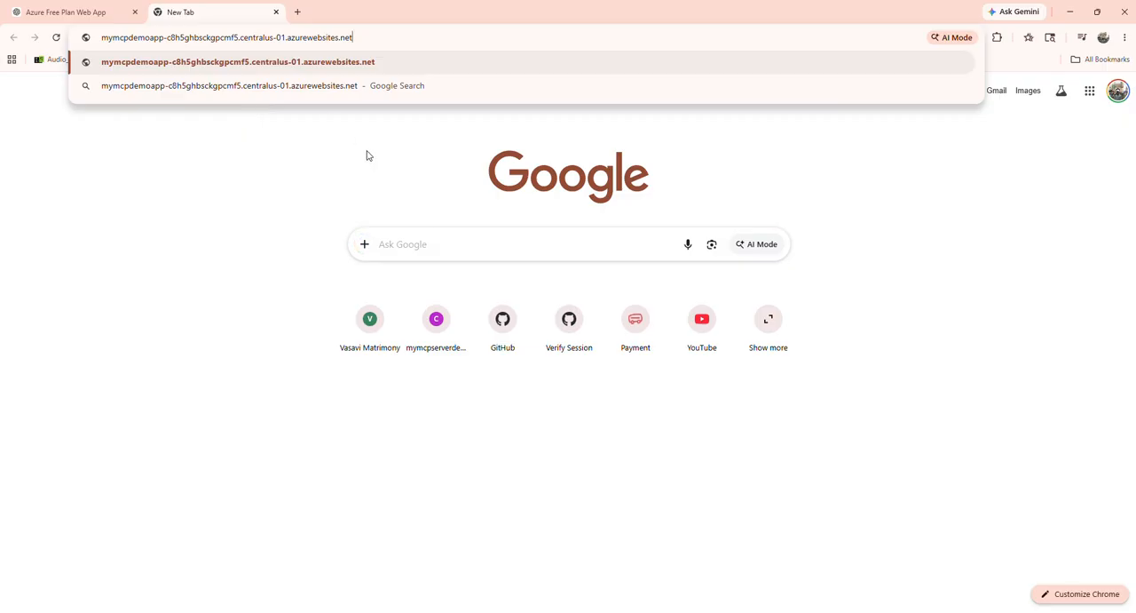
{"action": "key", "text": "Return"}
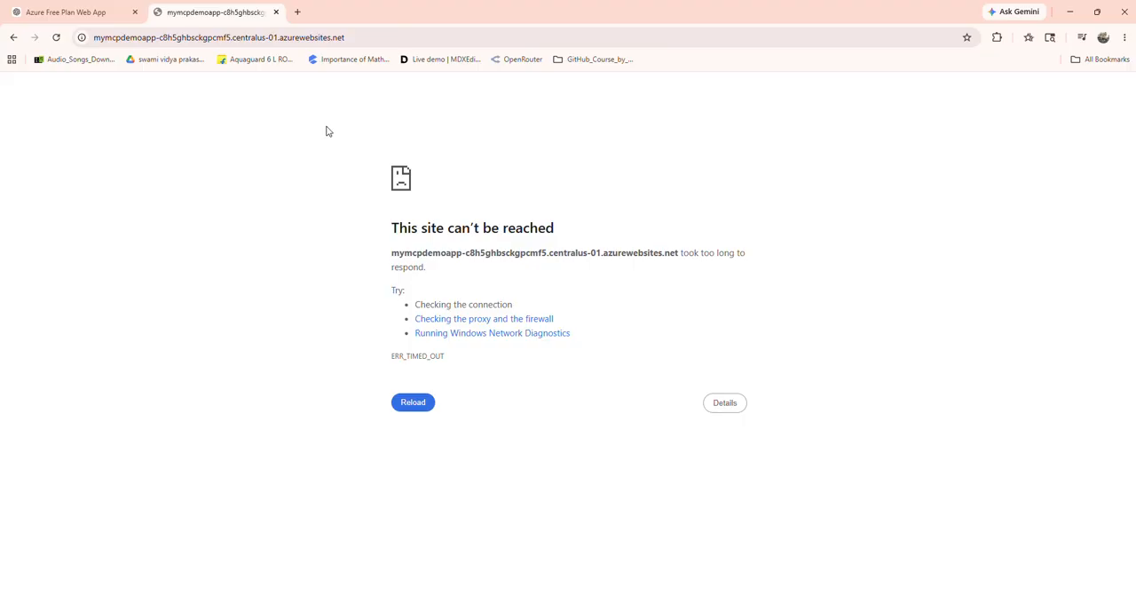
{"action": "left_click", "coordinate": [372, 38]}
{"action": "left_click", "coordinate": [405, 38]}
{"action": "type", "text": "/mcp"}
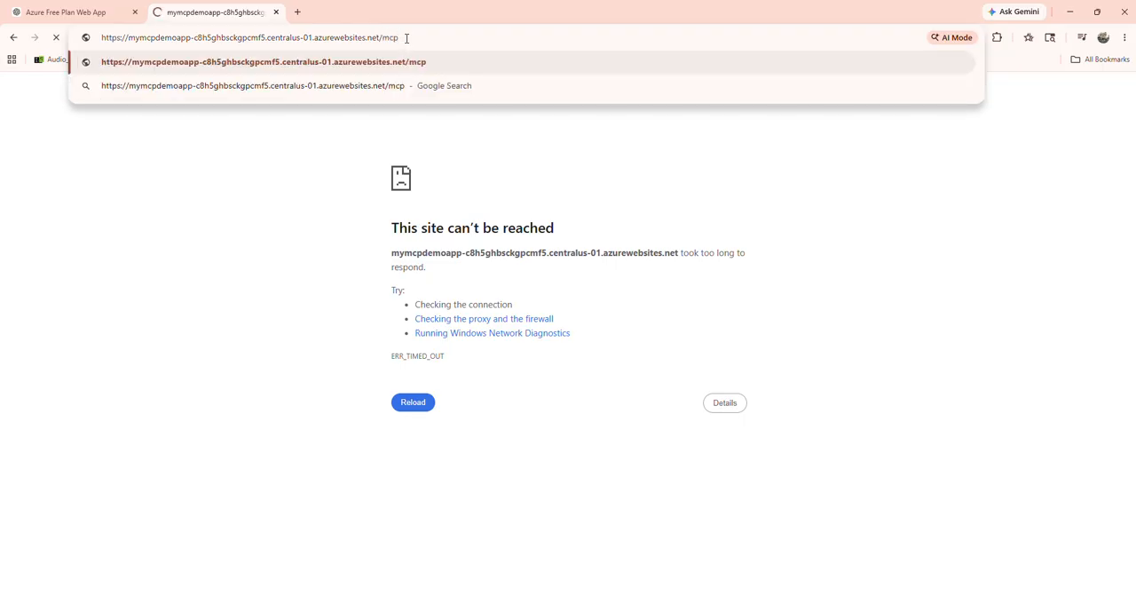
{"action": "key", "text": "Return"}
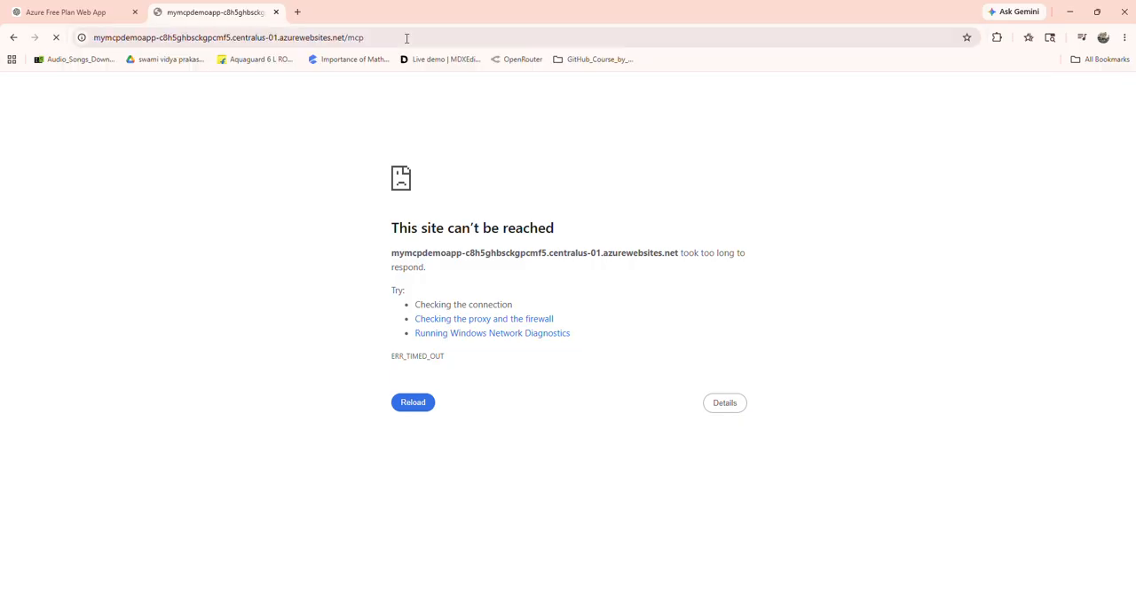
{"action": "left_click", "coordinate": [58, 40]}
Step: Append /mcp to the deployed web app's address and load that endpoint
{"action": "left_click", "coordinate": [358, 38]}
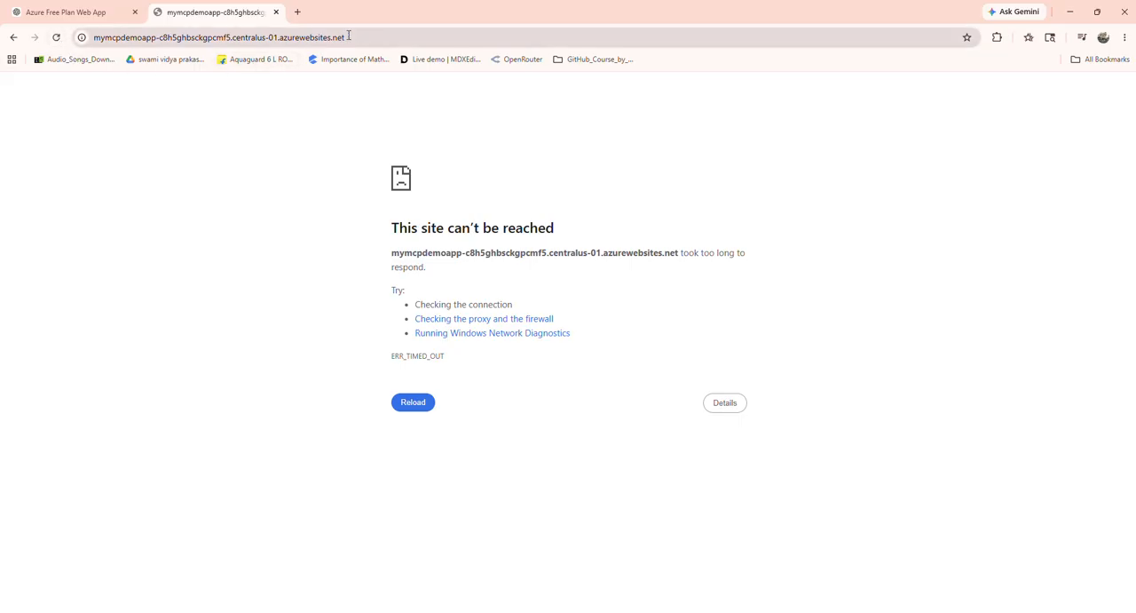
{"action": "left_click", "coordinate": [360, 36]}
{"action": "type", "text": "/m"}
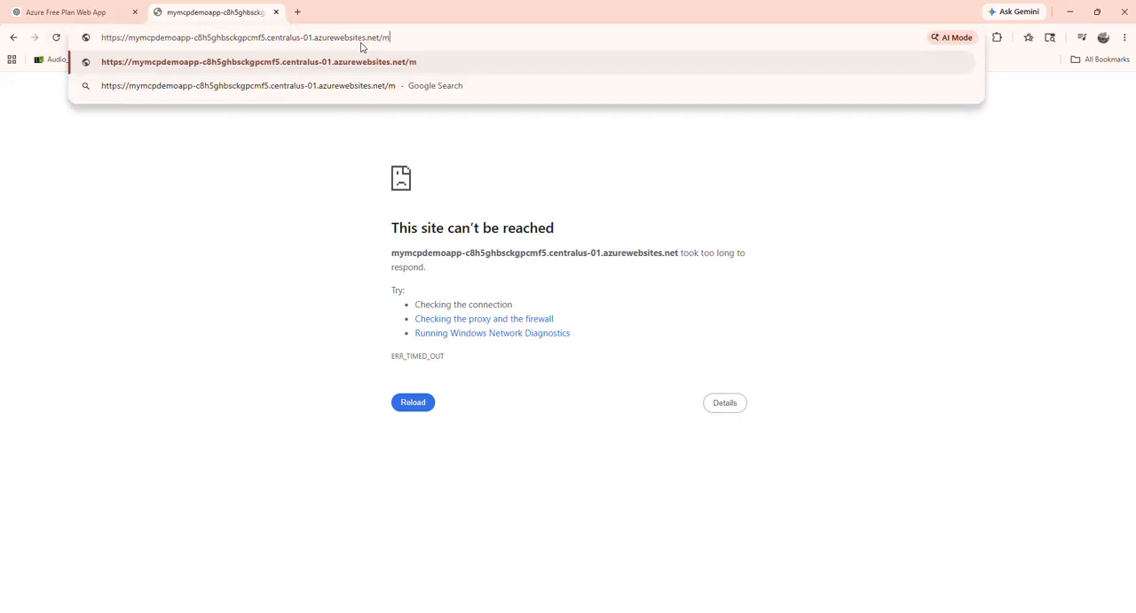
{"action": "type", "text": "cp"}
{"action": "key", "text": "Return"}
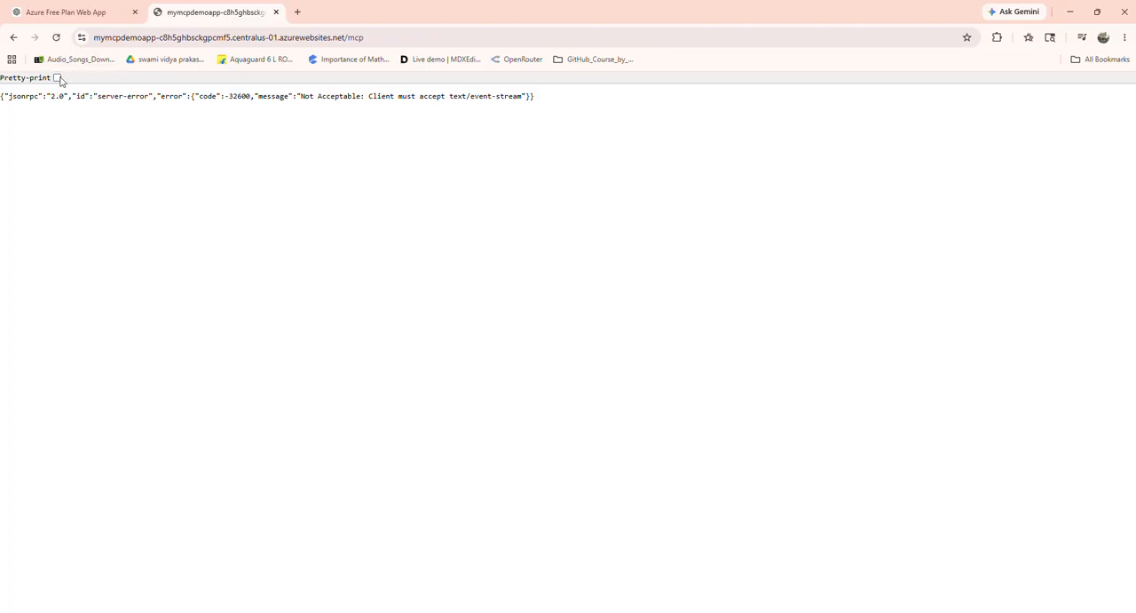
Step: Pretty-print the endpoint's JSON response and examine its error message
{"action": "left_click", "coordinate": [57, 78]}
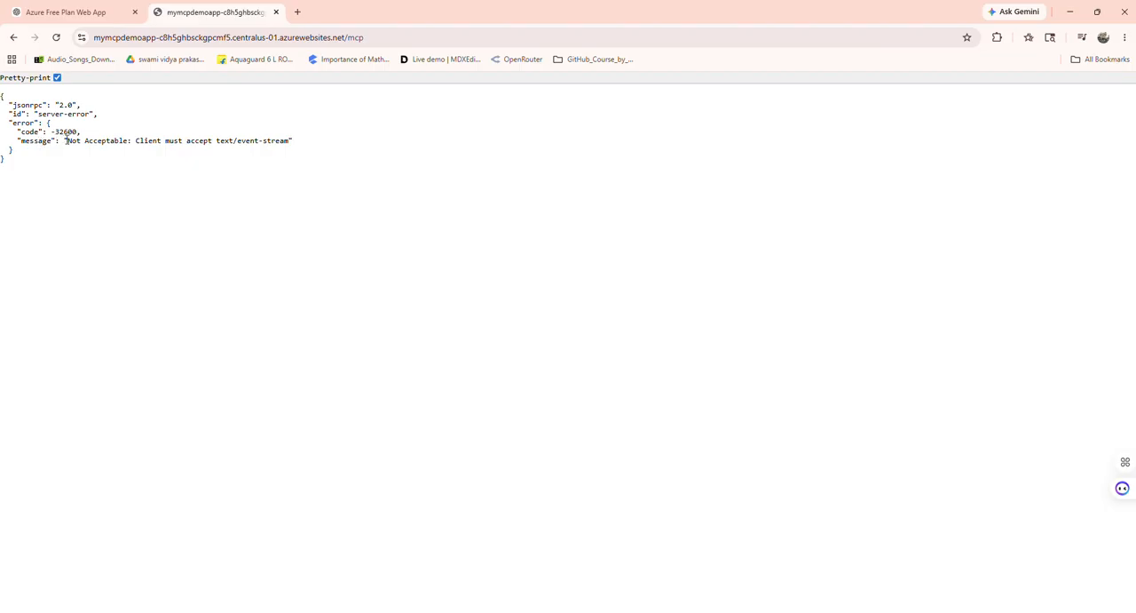
{"action": "left_click_drag", "start_coordinate": [67, 140], "coordinate": [298, 142]}
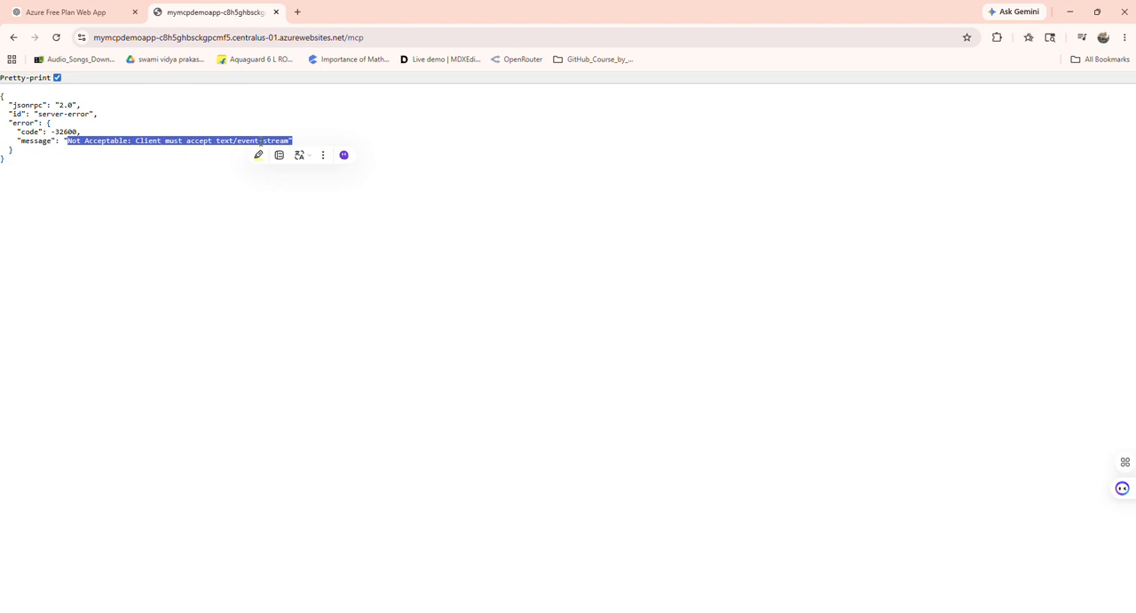
{"action": "left_click", "coordinate": [161, 156]}
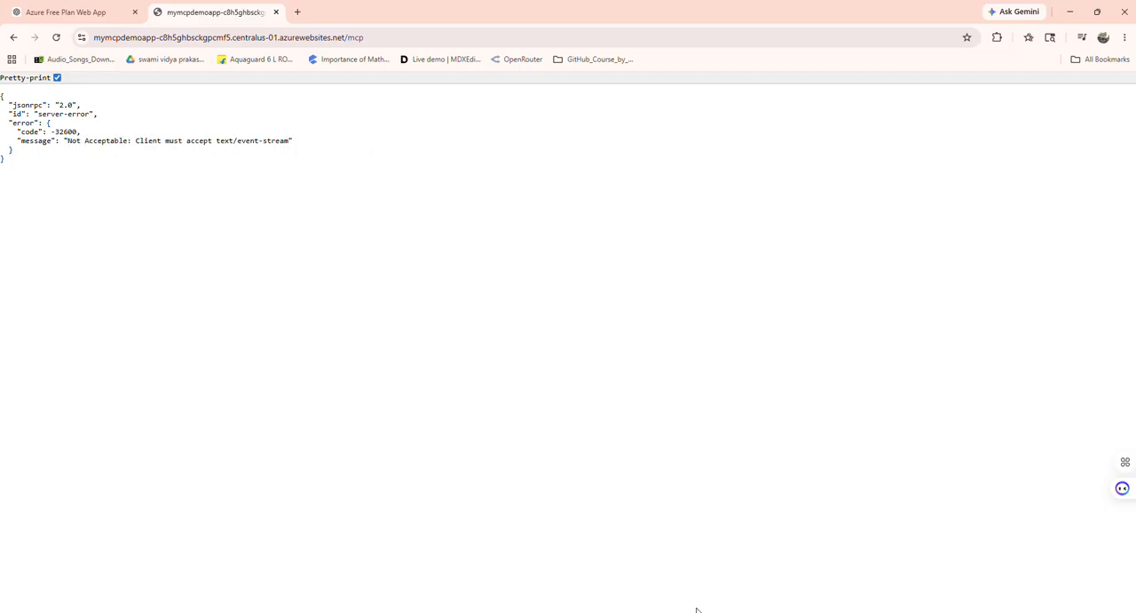
Step: Switch to Visual Studio Code and check the transport in the mcp.run call of server.py
{"action": "key", "text": "alt+Tab"}
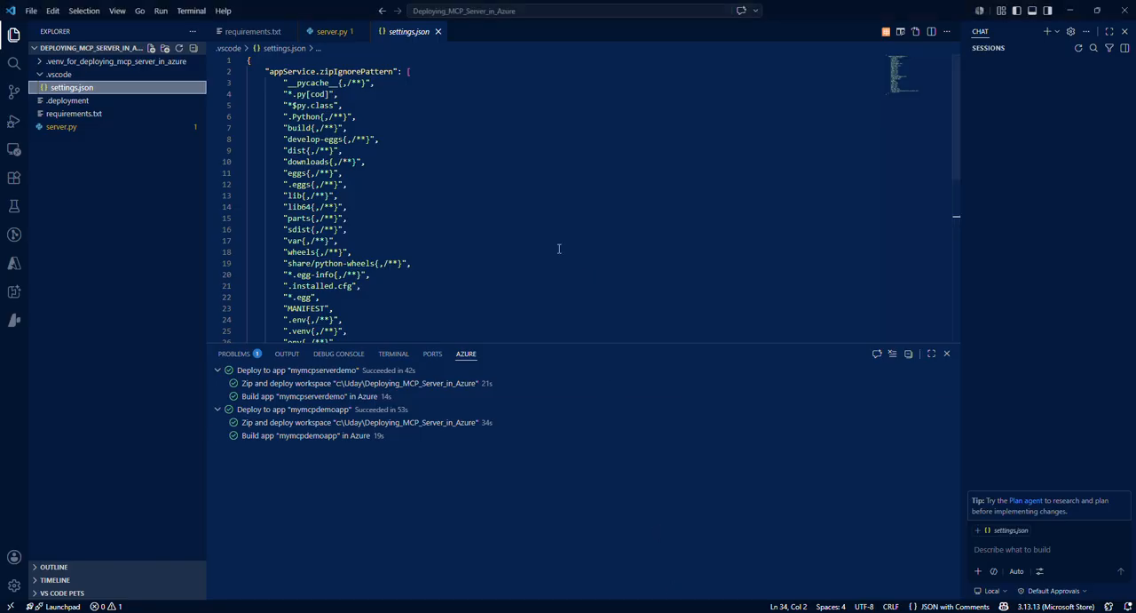
{"action": "left_click", "coordinate": [333, 38]}
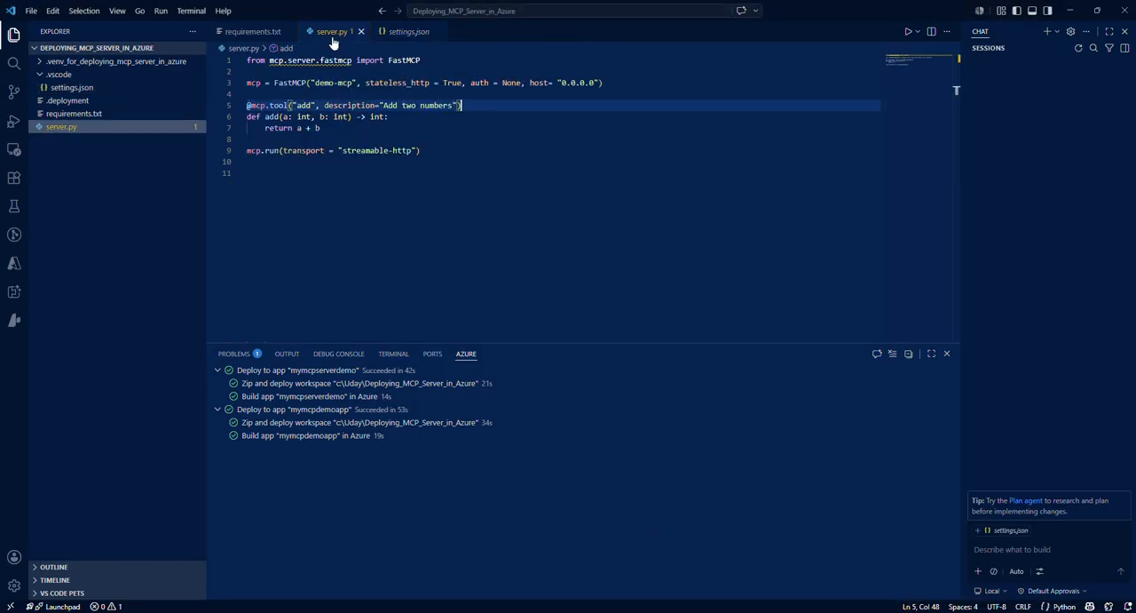
{"action": "left_click", "coordinate": [431, 151]}
{"action": "left_click_drag", "start_coordinate": [431, 151], "coordinate": [246, 151]}
{"action": "left_click", "coordinate": [293, 170]}
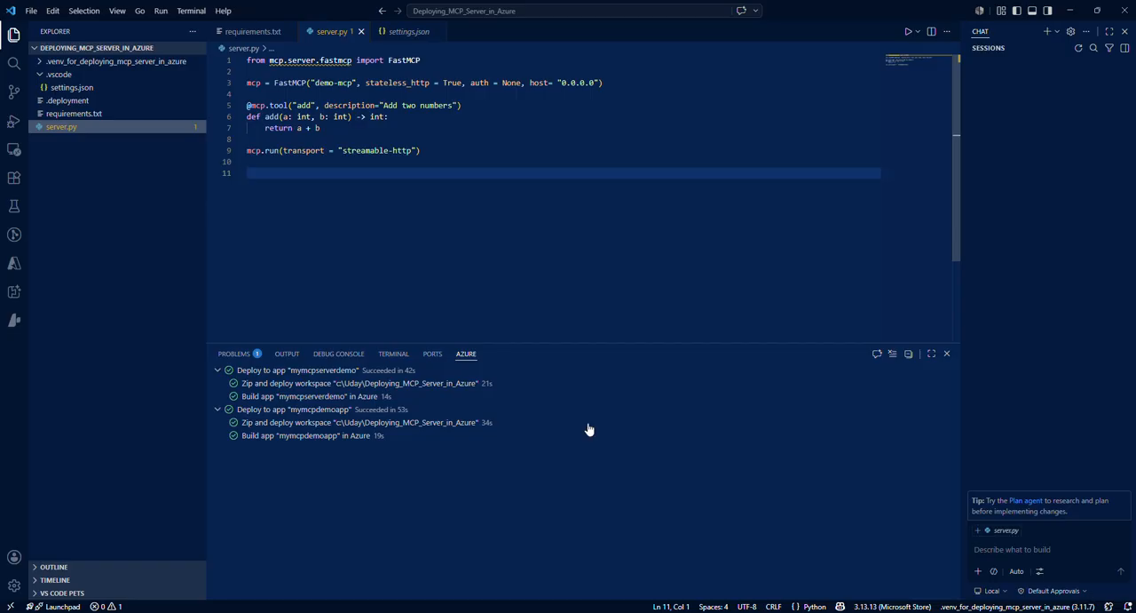
Step: Return to the /mcp response in the browser and examine its error code and message text
{"action": "mouse_move", "coordinate": [663, 612]}
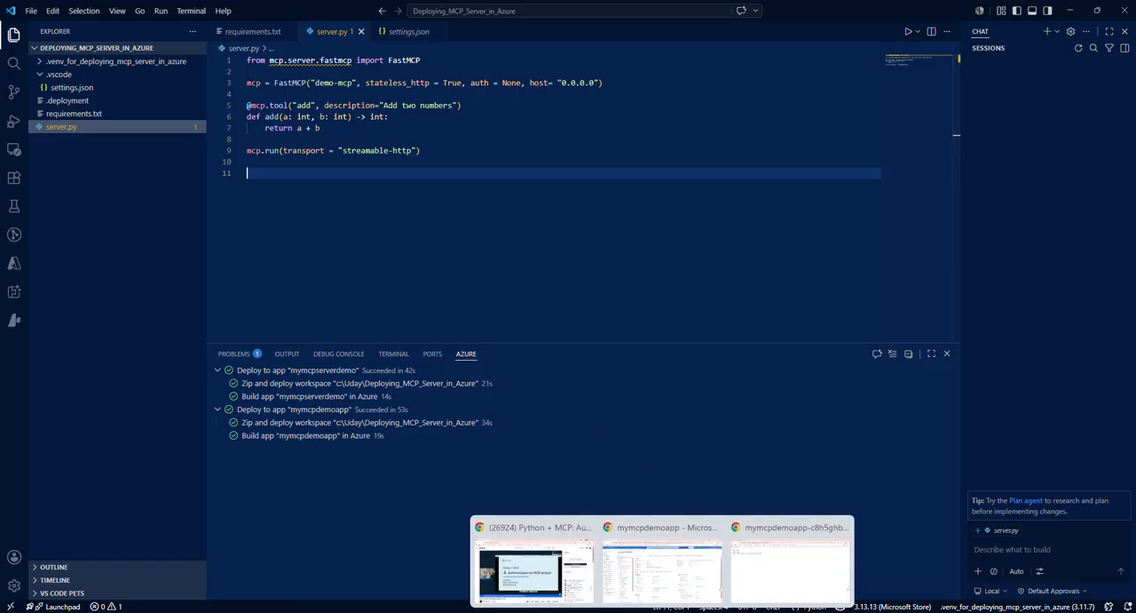
{"action": "left_click", "coordinate": [743, 557]}
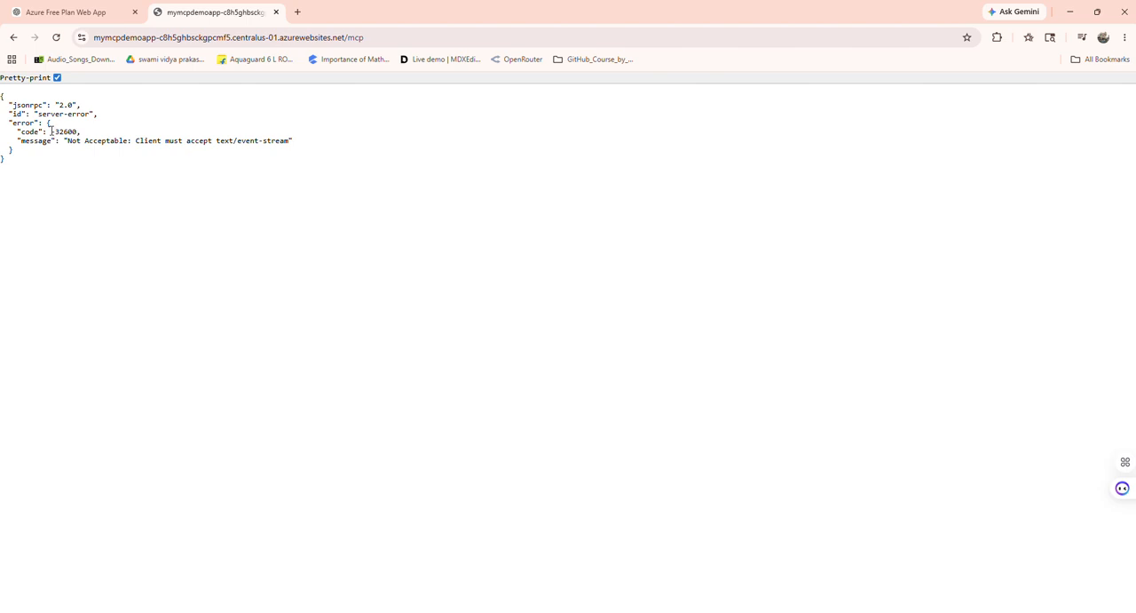
{"action": "left_click_drag", "start_coordinate": [51, 132], "coordinate": [77, 132]}
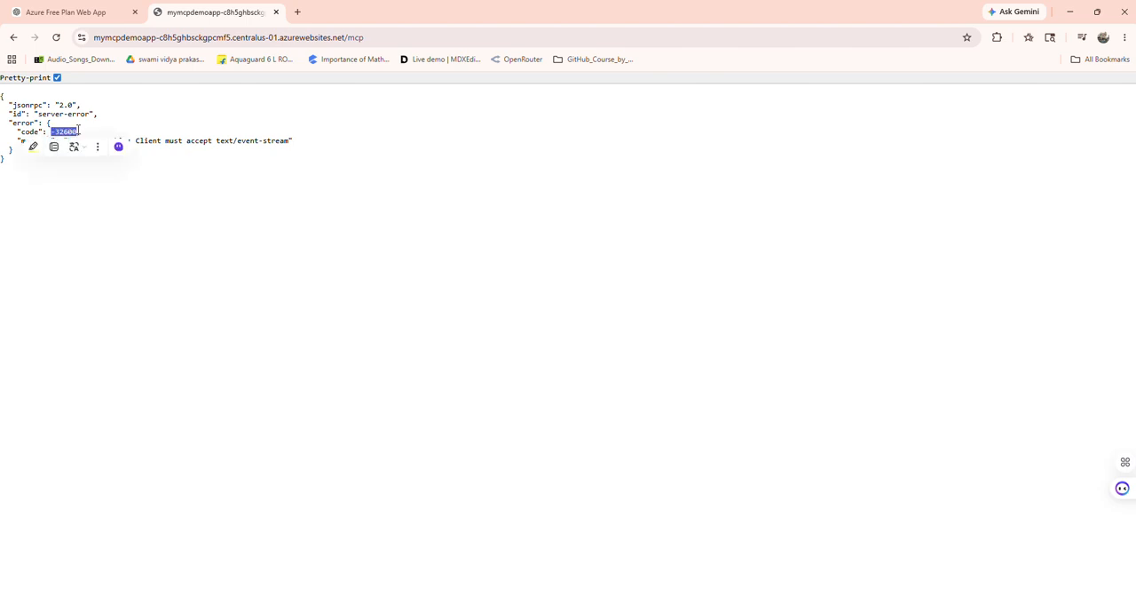
{"action": "left_click", "coordinate": [65, 175]}
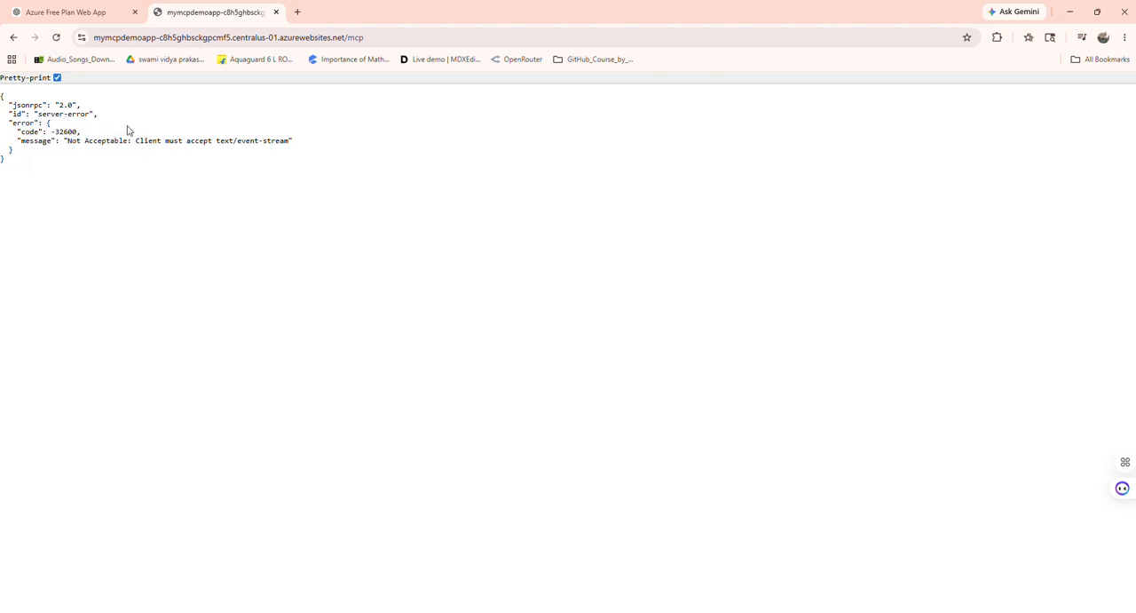
{"action": "left_click_drag", "start_coordinate": [69, 140], "coordinate": [291, 144]}
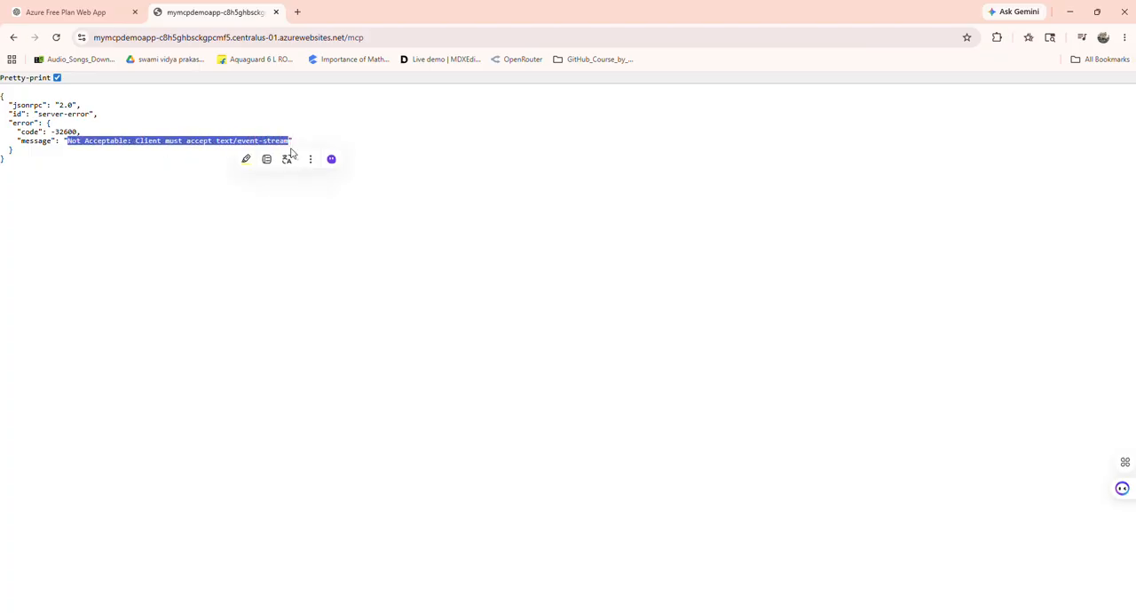
{"action": "left_click", "coordinate": [204, 206]}
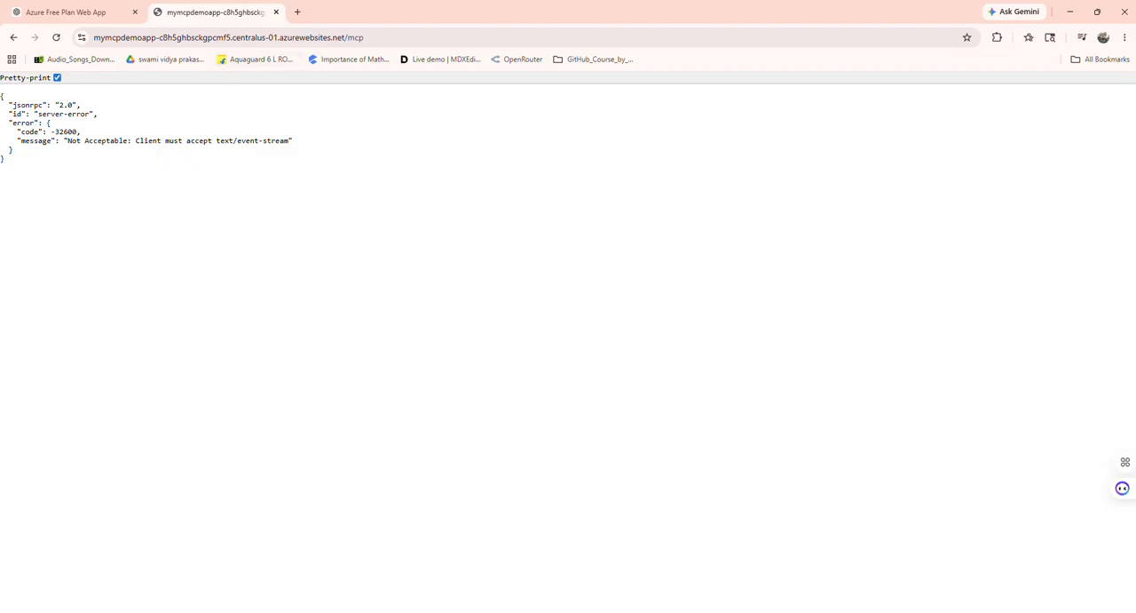
{"action": "mouse_move", "coordinate": [688, 612]}
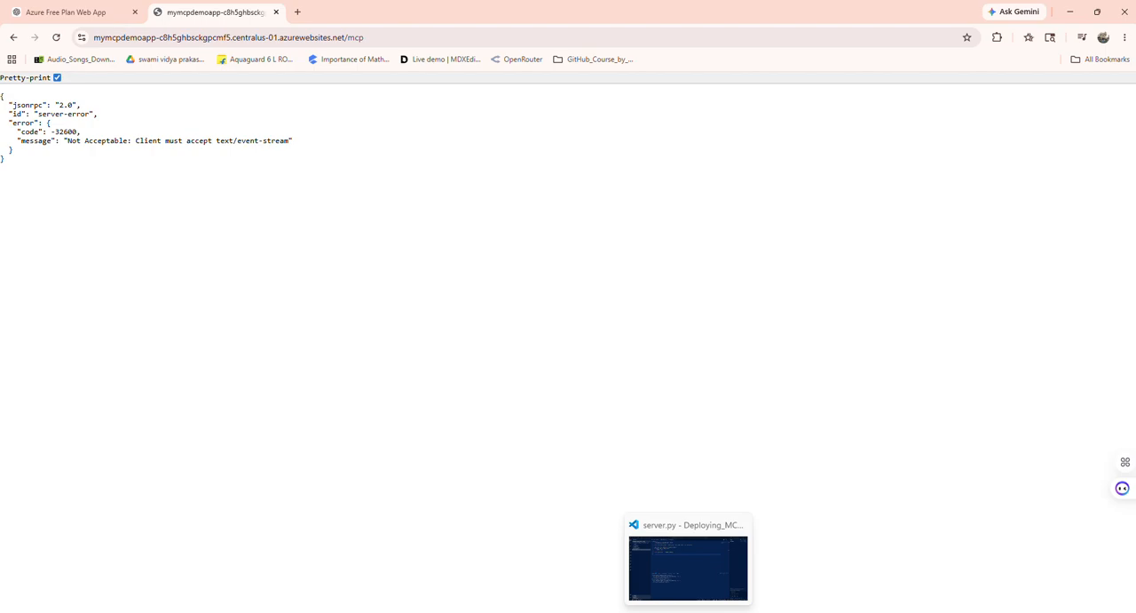
{"action": "left_click", "coordinate": [688, 612]}
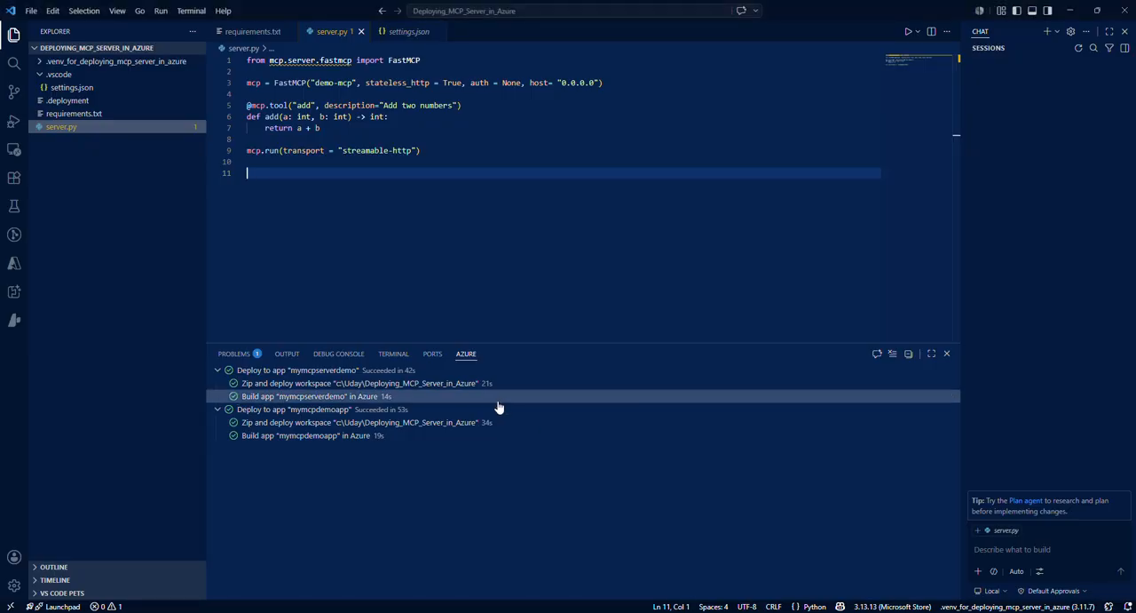
{"action": "left_click", "coordinate": [393, 355]}
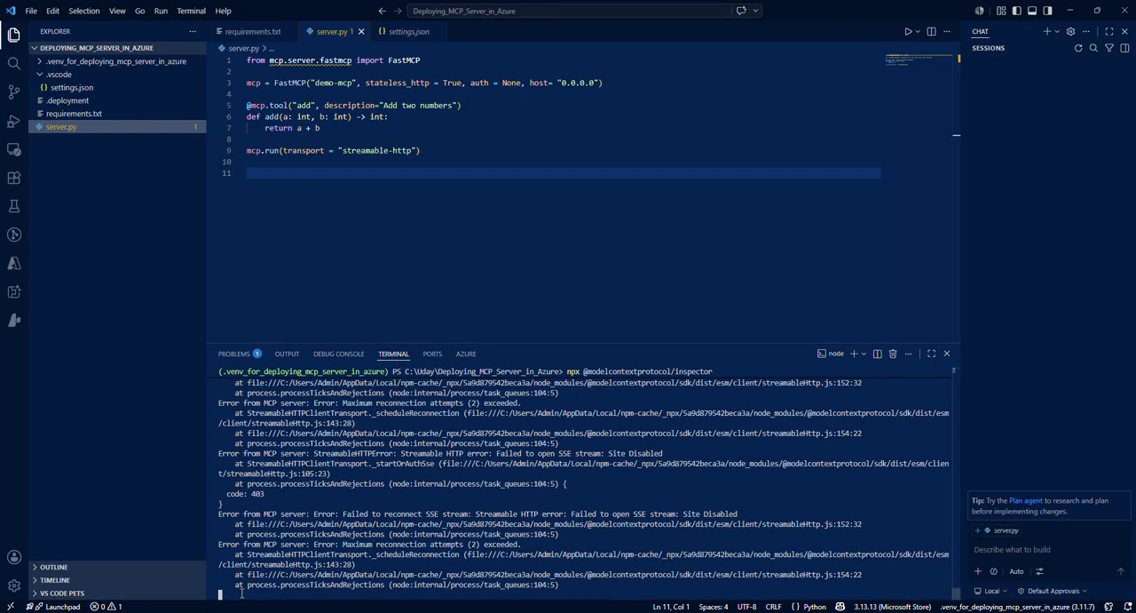
{"action": "key", "text": "ctrl+c"}
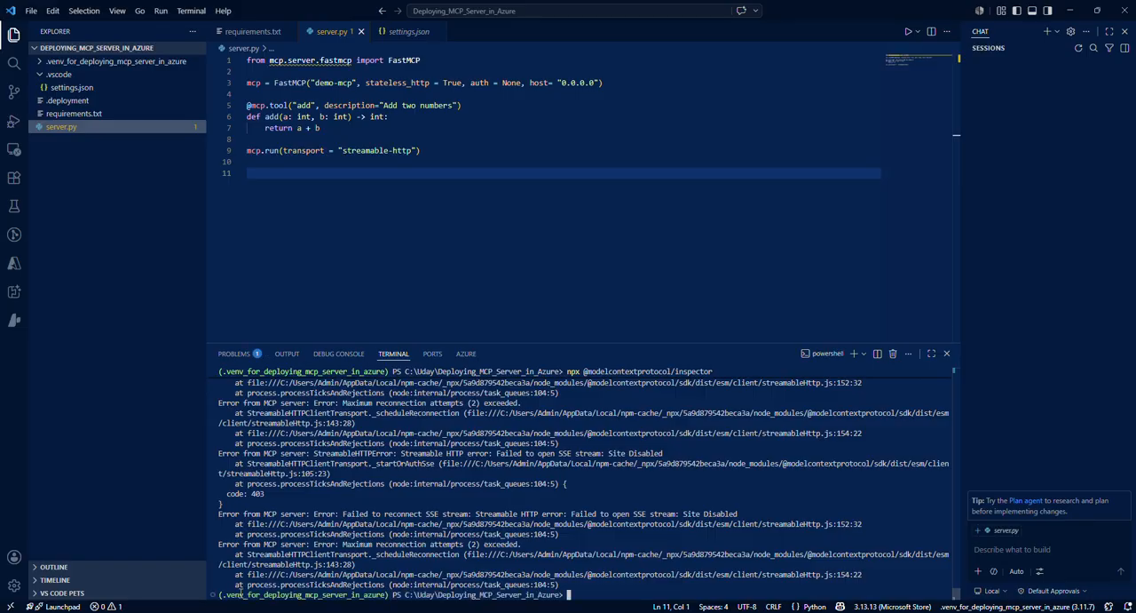
{"action": "type", "text": "cls"}
{"action": "key", "text": "Return"}
{"action": "type", "text": "cls"}
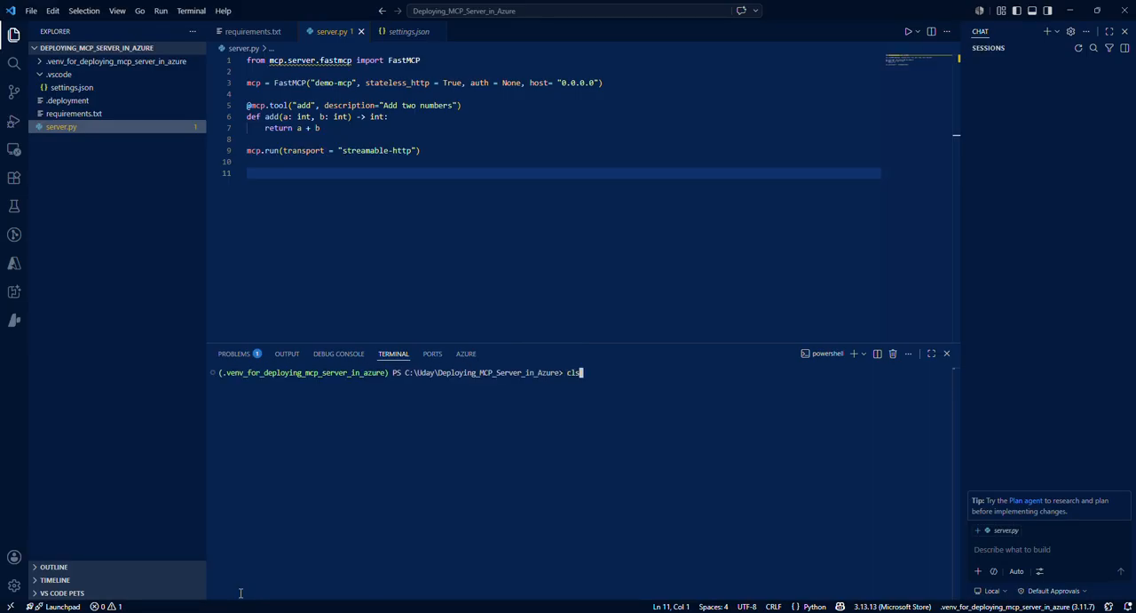
{"action": "key", "text": "Up"}
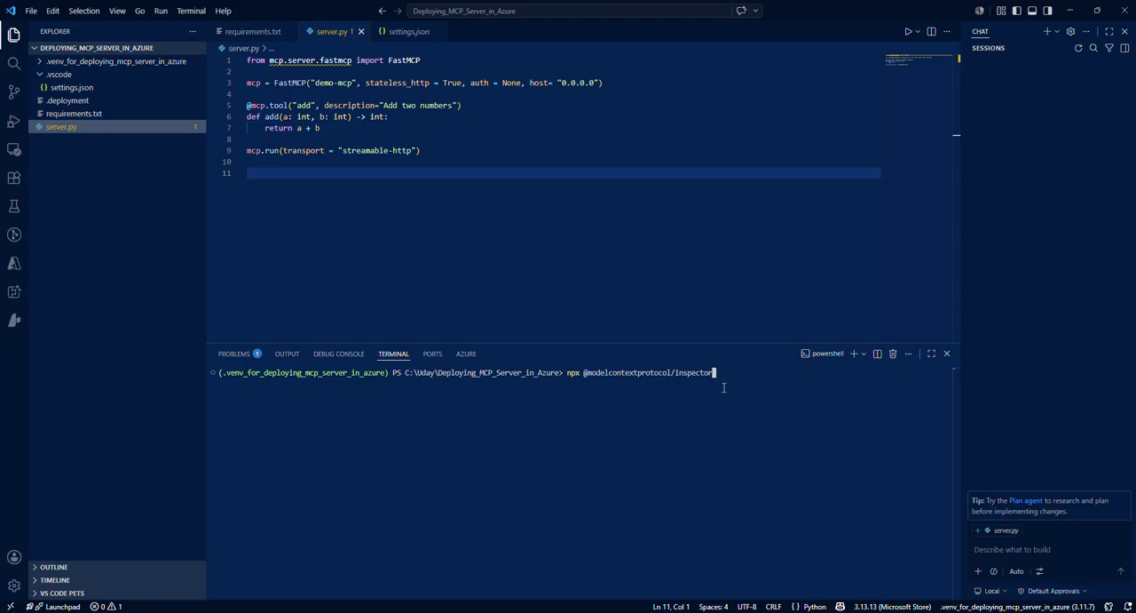
{"action": "key", "text": "Return"}
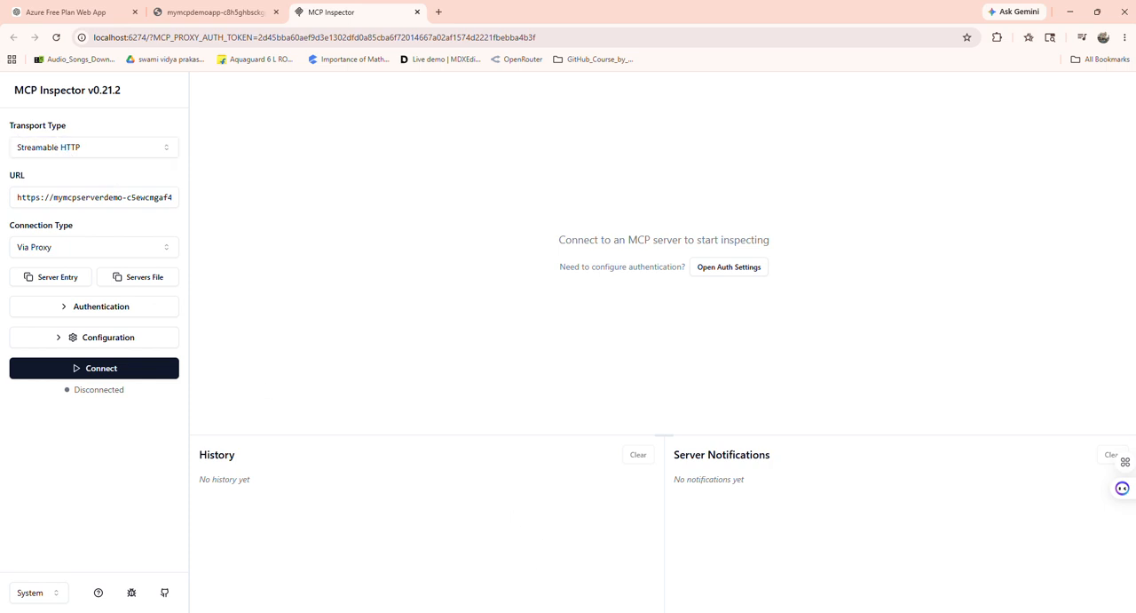
Step: Copy the deployed app's /mcp address from its browser tab and set it as the server URL in MCP Inspector
{"action": "mouse_move", "coordinate": [688, 611]}
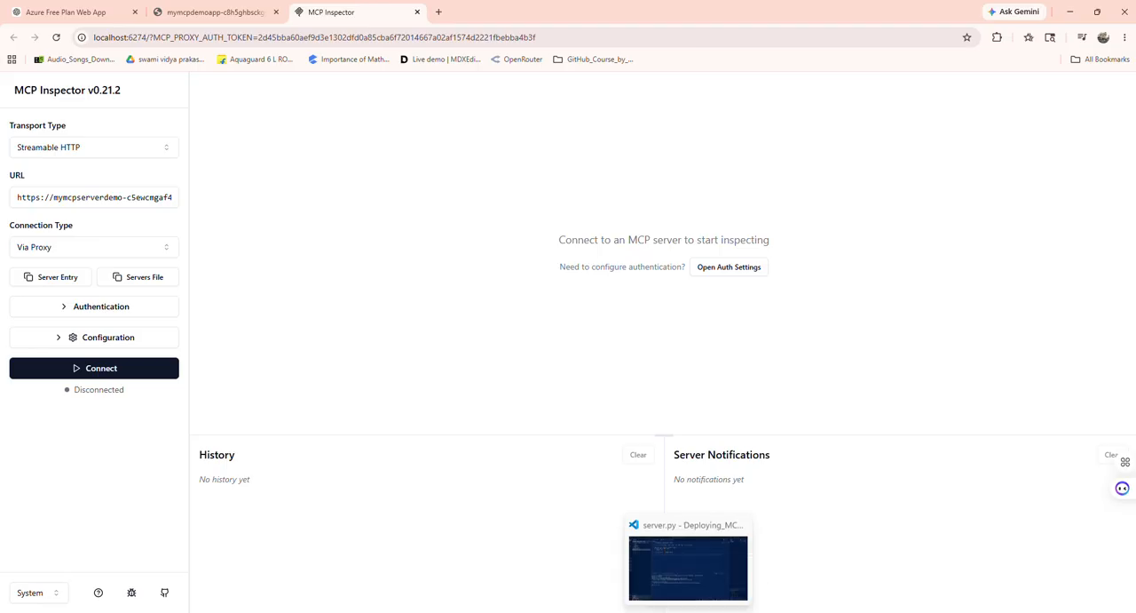
{"action": "left_click", "coordinate": [186, 9]}
{"action": "left_click", "coordinate": [187, 37]}
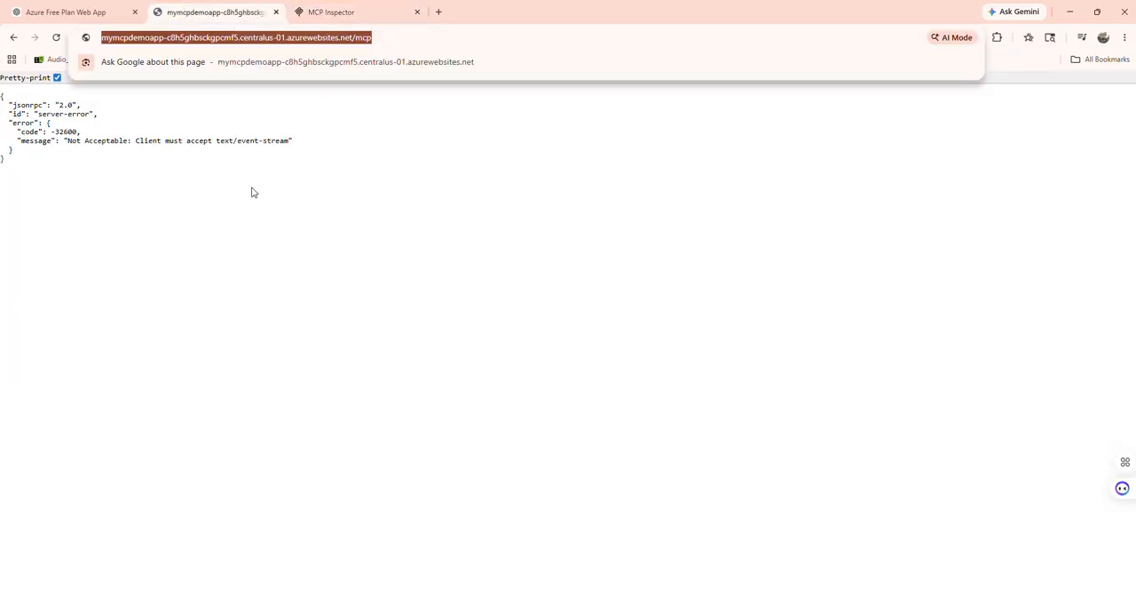
{"action": "left_click", "coordinate": [319, 10]}
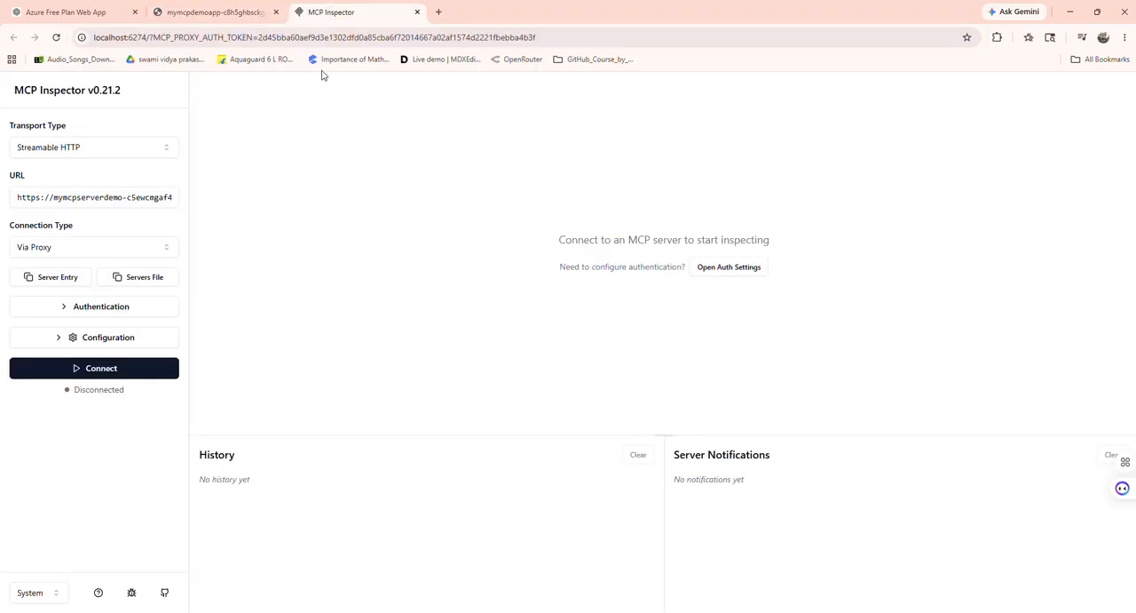
{"action": "left_click", "coordinate": [88, 201]}
{"action": "key", "text": "ctrl+a"}
{"action": "key", "text": "BackSpace"}
{"action": "left_click", "coordinate": [130, 199]}
{"action": "key", "text": "ctrl+v"}
Step: Connect MCP Inspector to the deployed server and open its tools view
{"action": "left_click", "coordinate": [101, 364]}
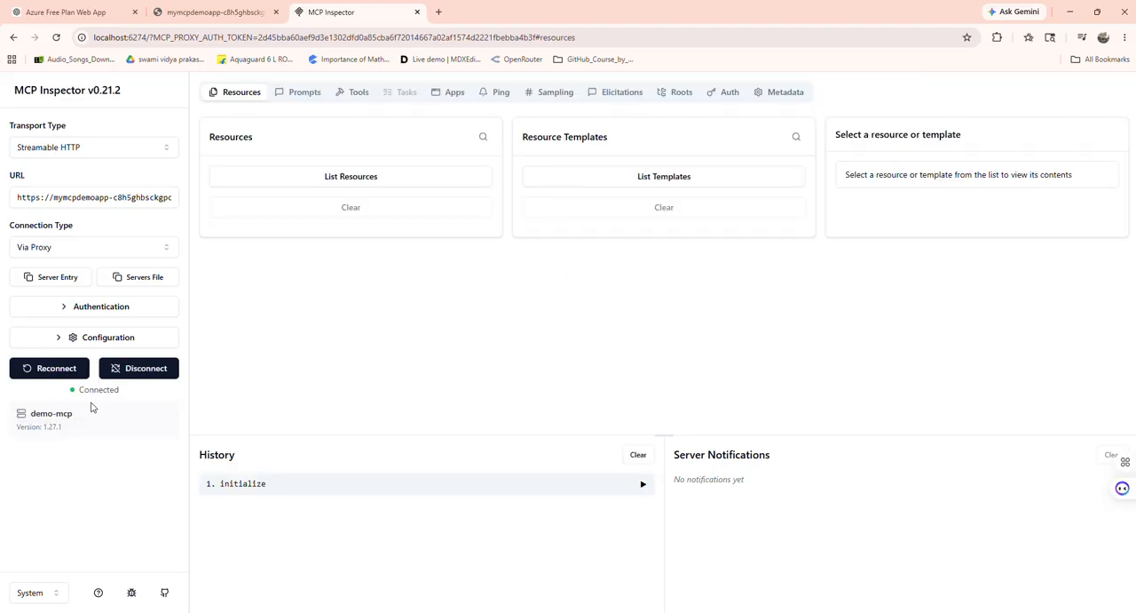
{"action": "left_click", "coordinate": [360, 94]}
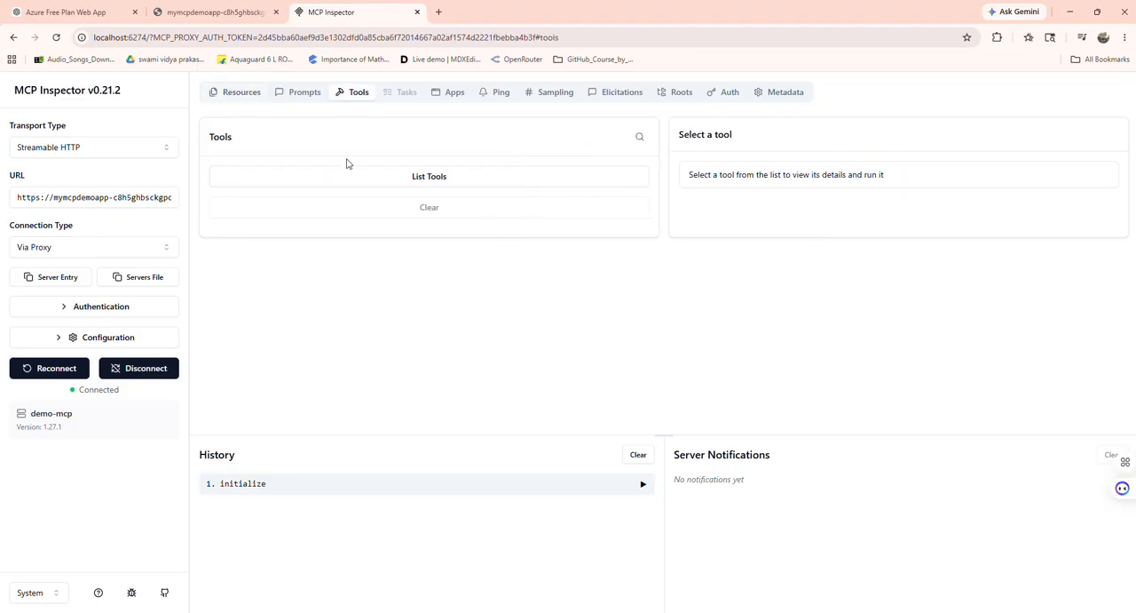
Step: List the deployed server's tools and run the add tool with a set to 25 and b set to 15
{"action": "left_click", "coordinate": [455, 183]}
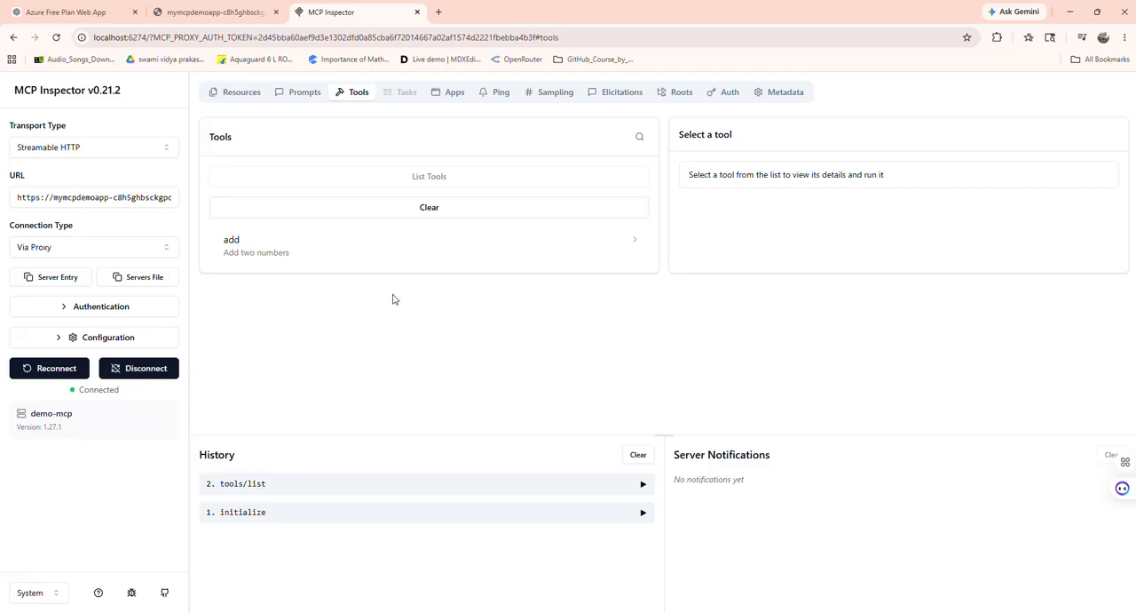
{"action": "left_click", "coordinate": [267, 249]}
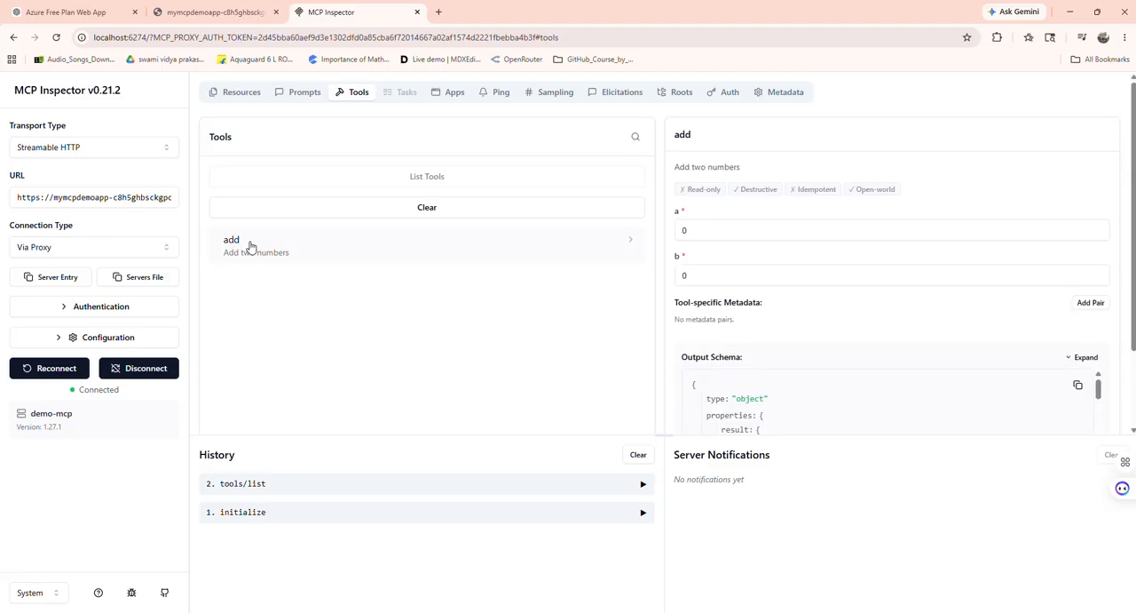
{"action": "double_click", "coordinate": [684, 230]}
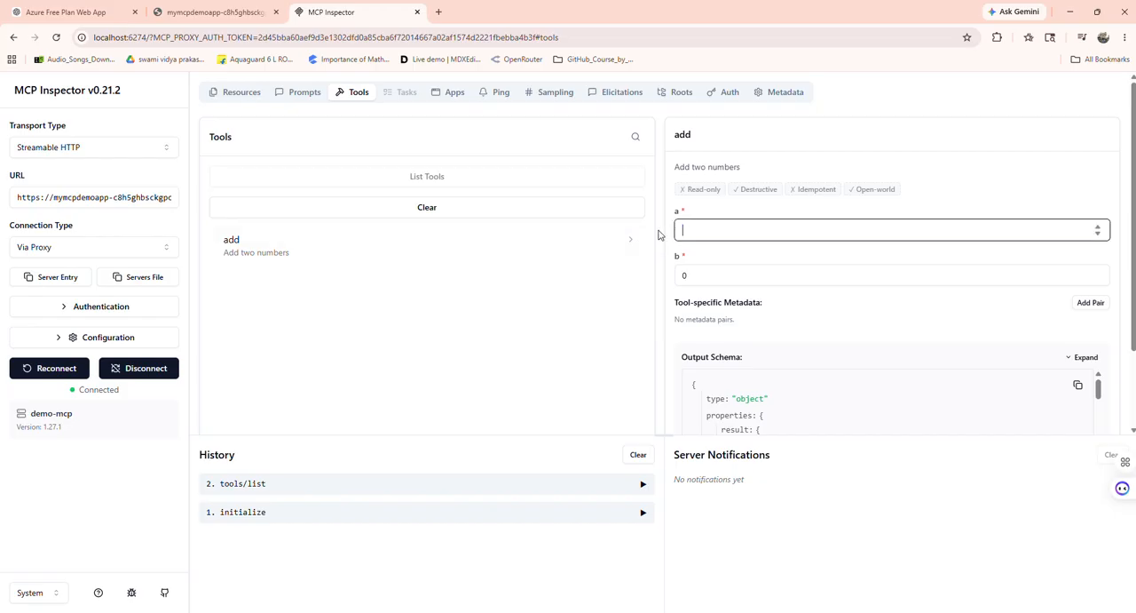
{"action": "type", "text": "25"}
{"action": "key", "text": "Tab"}
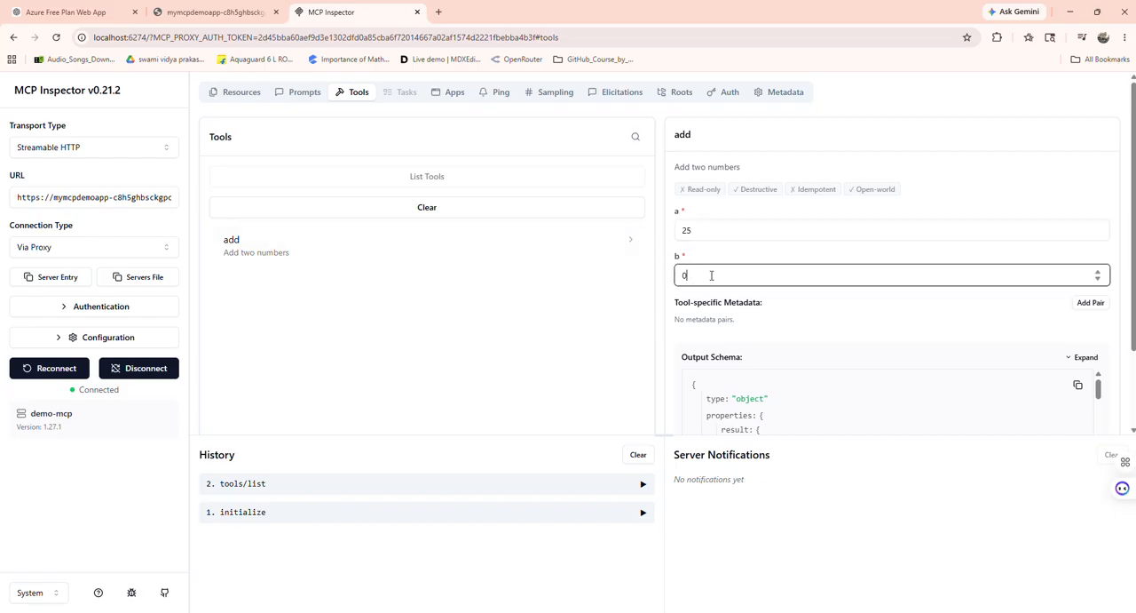
{"action": "type", "text": "15"}
{"action": "scroll", "coordinate": [774, 302], "scroll_direction": "down", "scroll_amount": 2}
{"action": "left_click", "coordinate": [701, 383]}
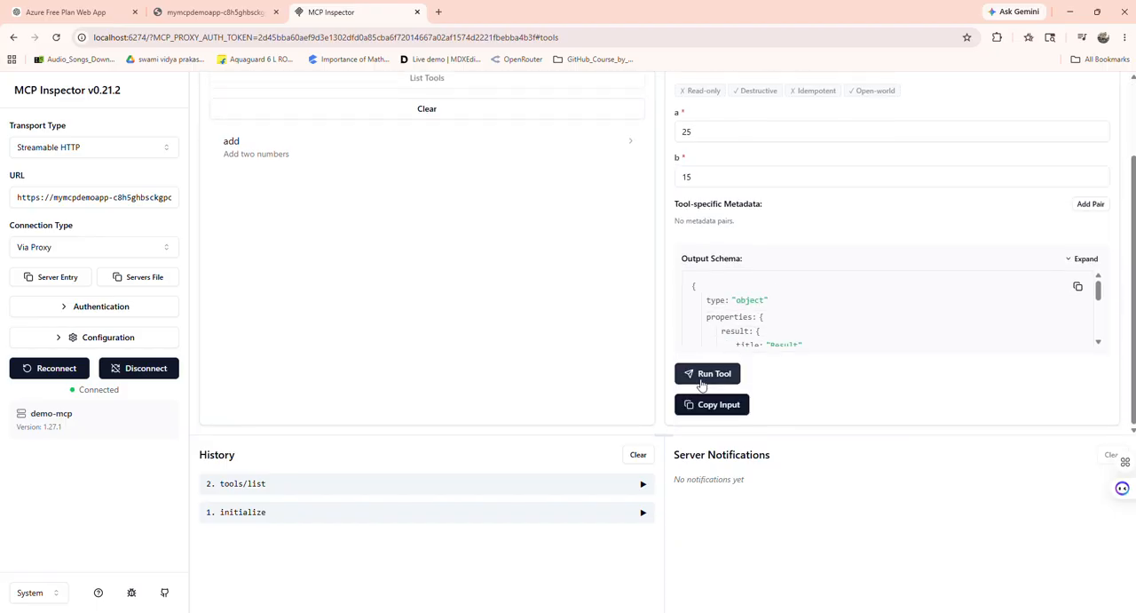
Step: Examine the add tool's structured and unstructured output, and briefly view server.py and the terminal log in Visual Studio Code before returning to MCP Inspector
{"action": "scroll", "coordinate": [790, 273], "scroll_direction": "down", "scroll_amount": 3}
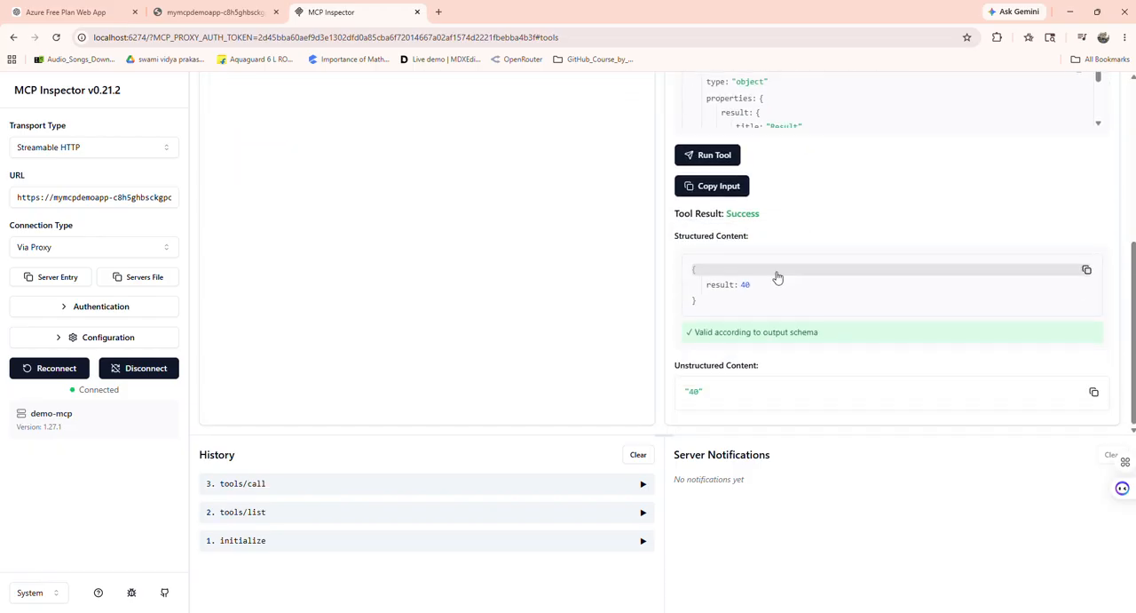
{"action": "triple_click", "coordinate": [710, 390]}
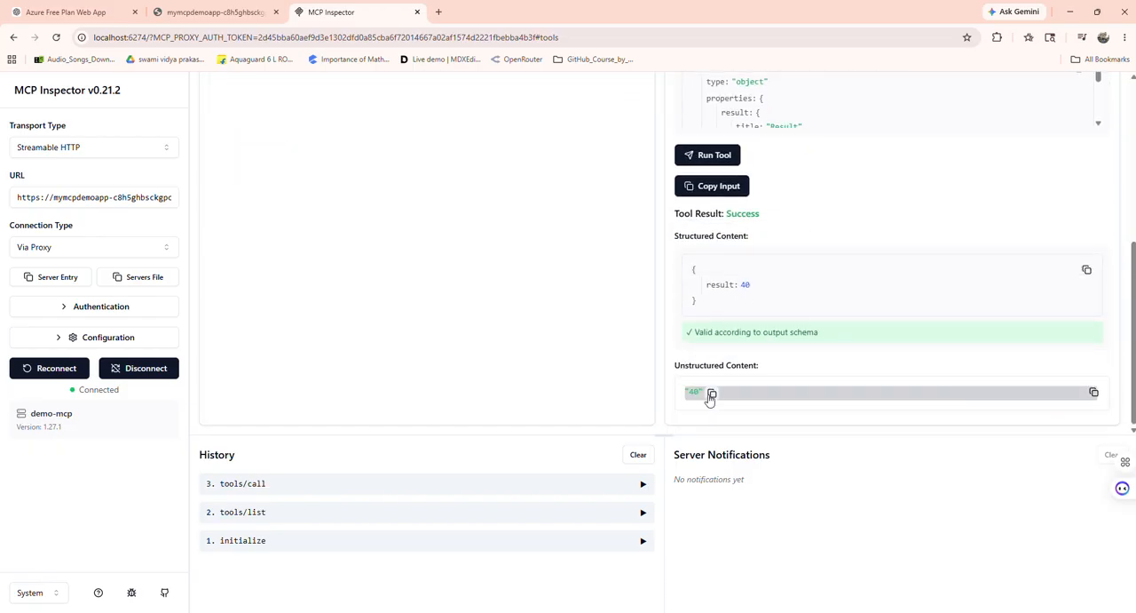
{"action": "left_click", "coordinate": [779, 254]}
{"action": "scroll", "coordinate": [779, 254], "scroll_direction": "up", "scroll_amount": 4}
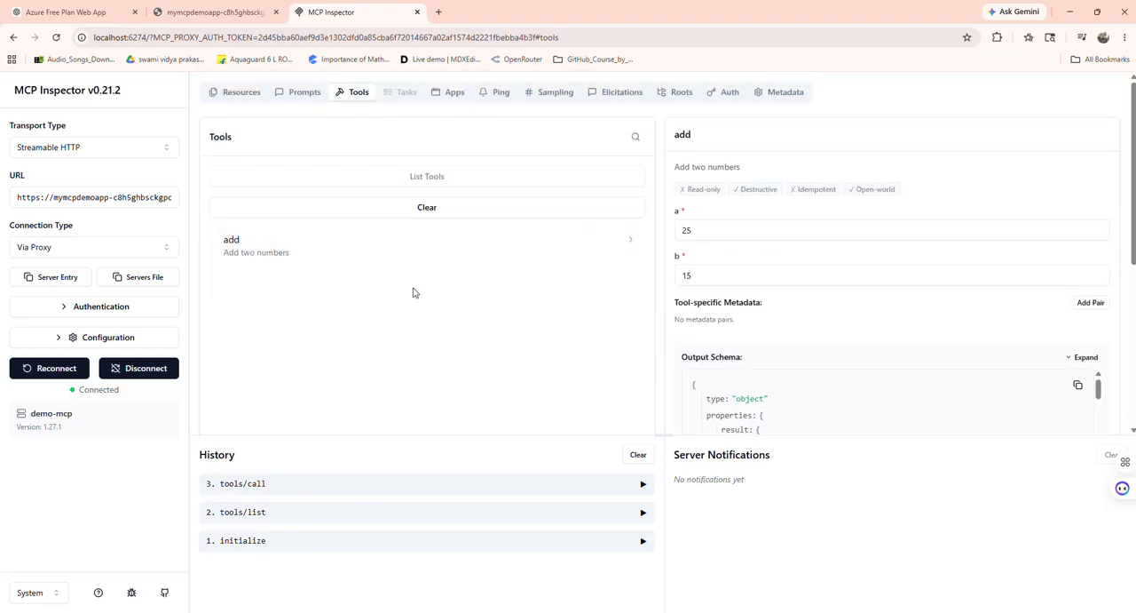
{"action": "key", "text": "alt+Tab"}
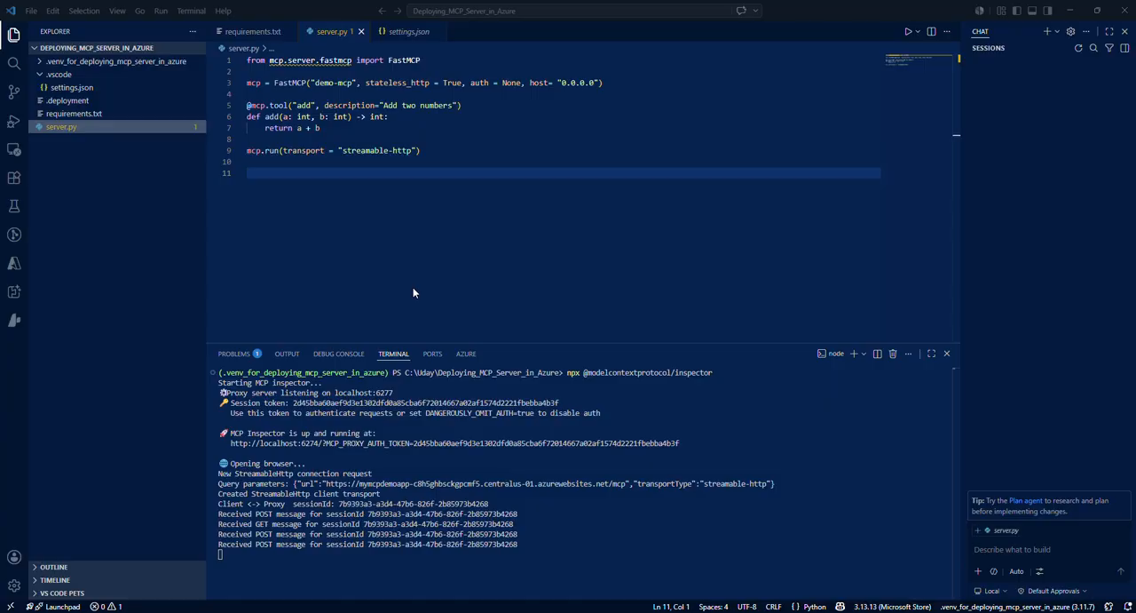
{"action": "key", "text": "alt+Tab"}
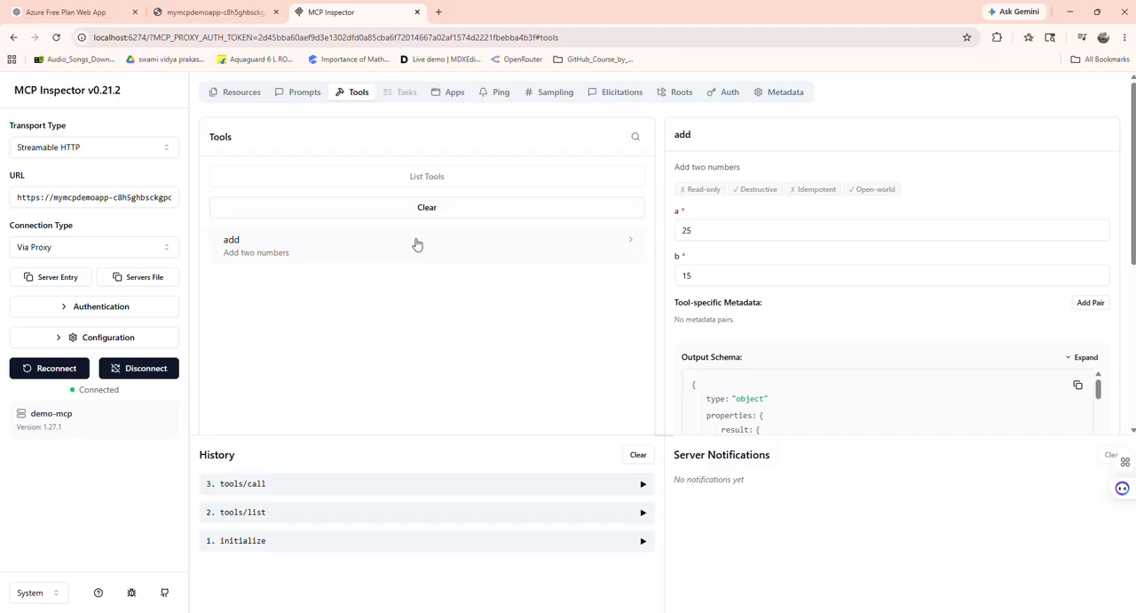